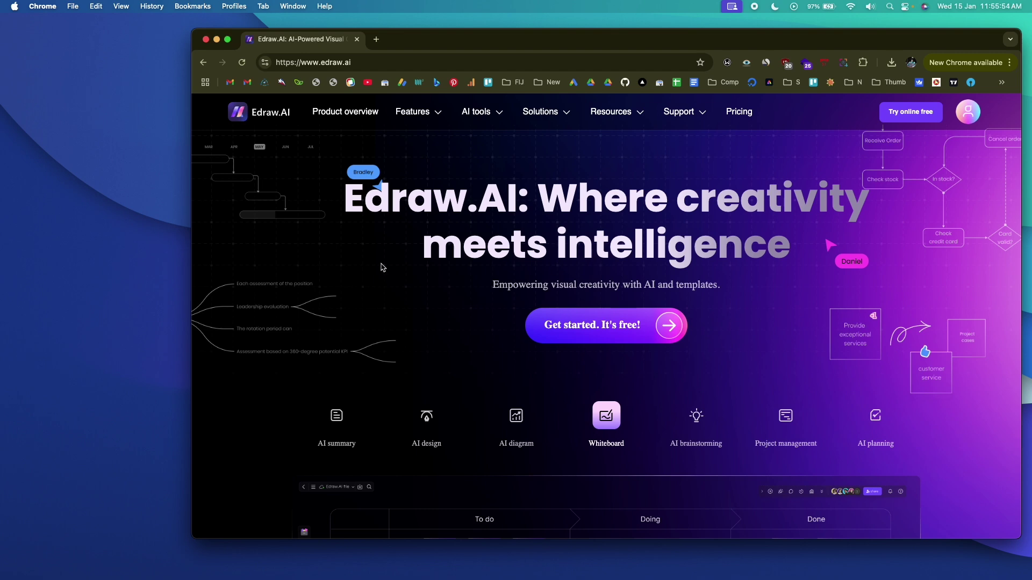
- Look through the Edraw.AI homepage, covering its AI features, the richness and teamwork sections, and the four-step workflow
scroll(382, 267, down, 4)
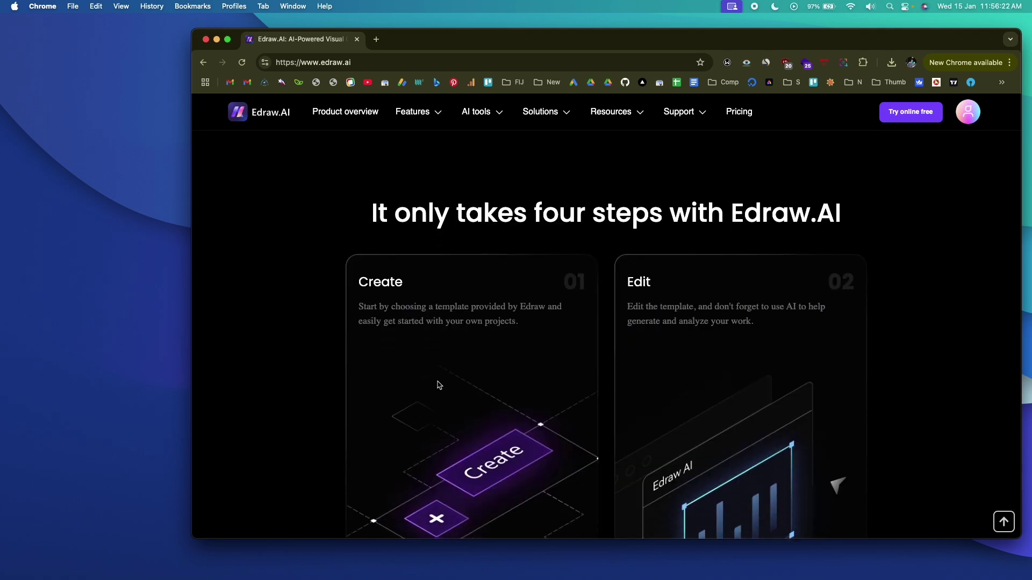
scroll(439, 385, down, 15)
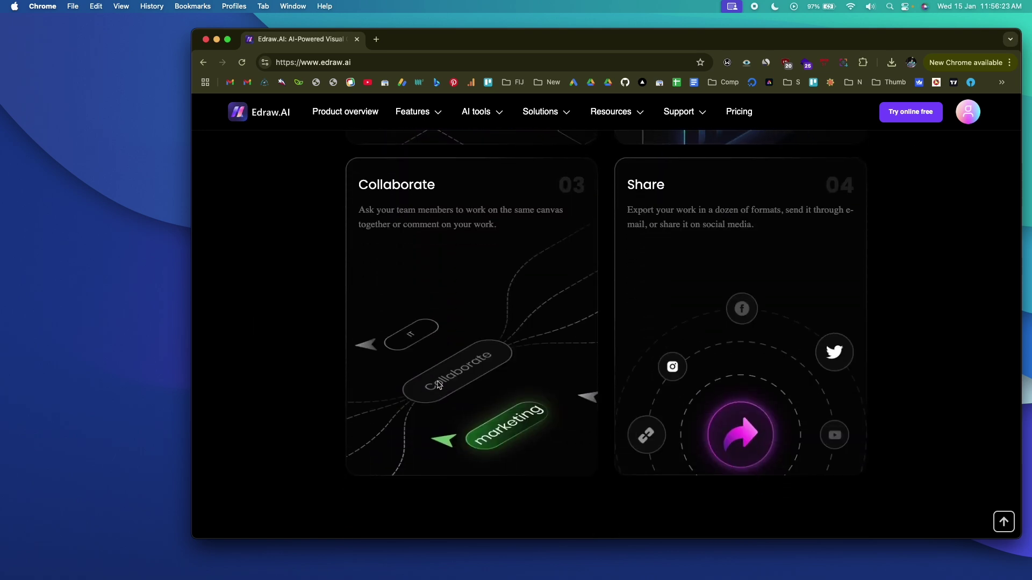
scroll(439, 384, down, 8)
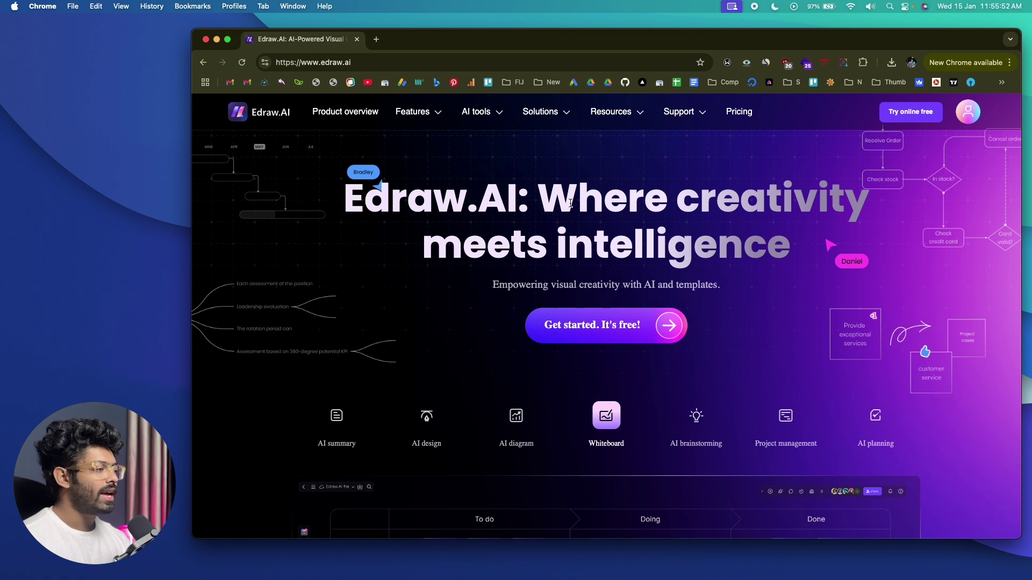
scroll(383, 268, down, 5)
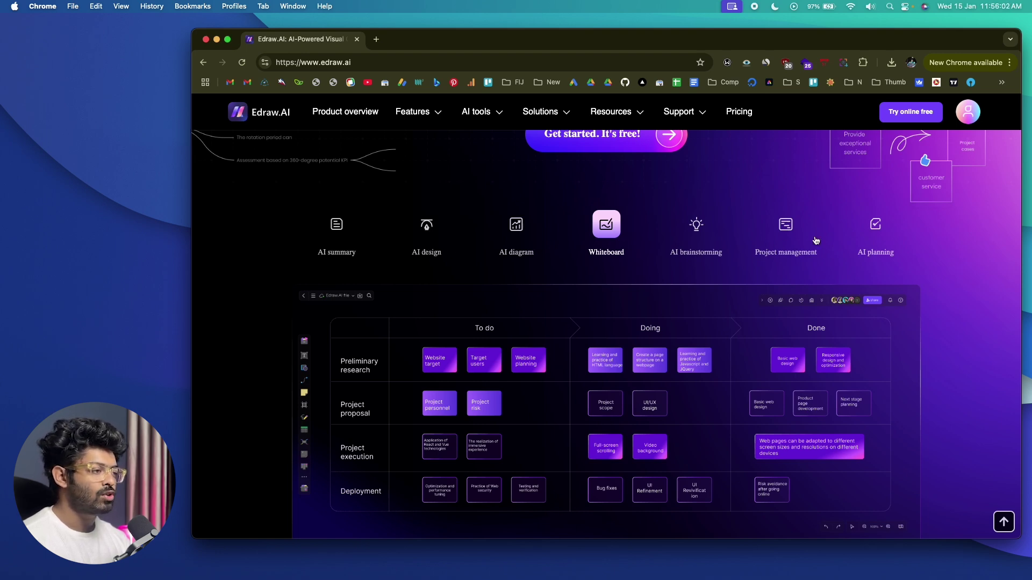
scroll(250, 317, down, 10)
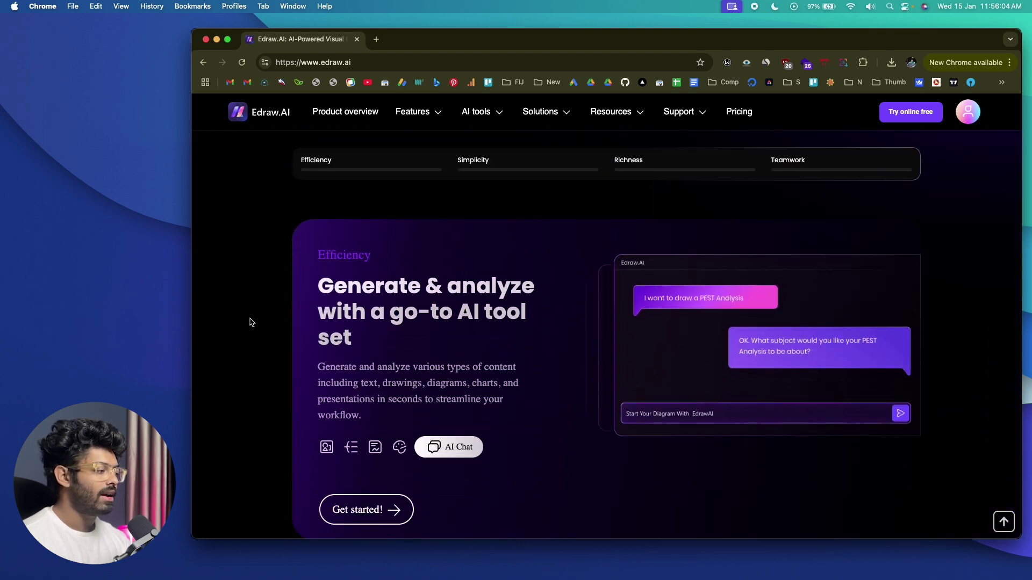
scroll(250, 323, down, 10)
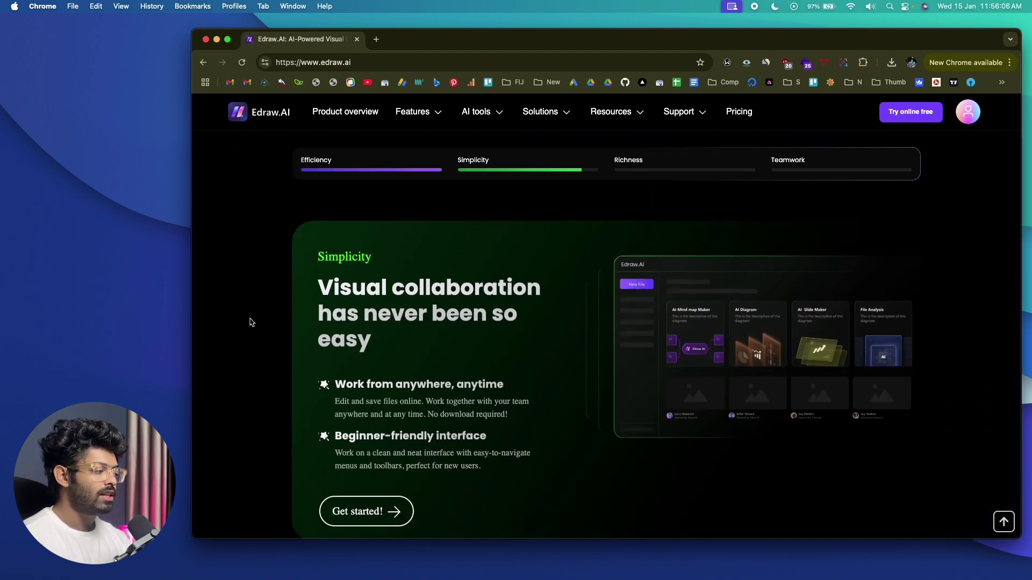
scroll(250, 323, down, 5)
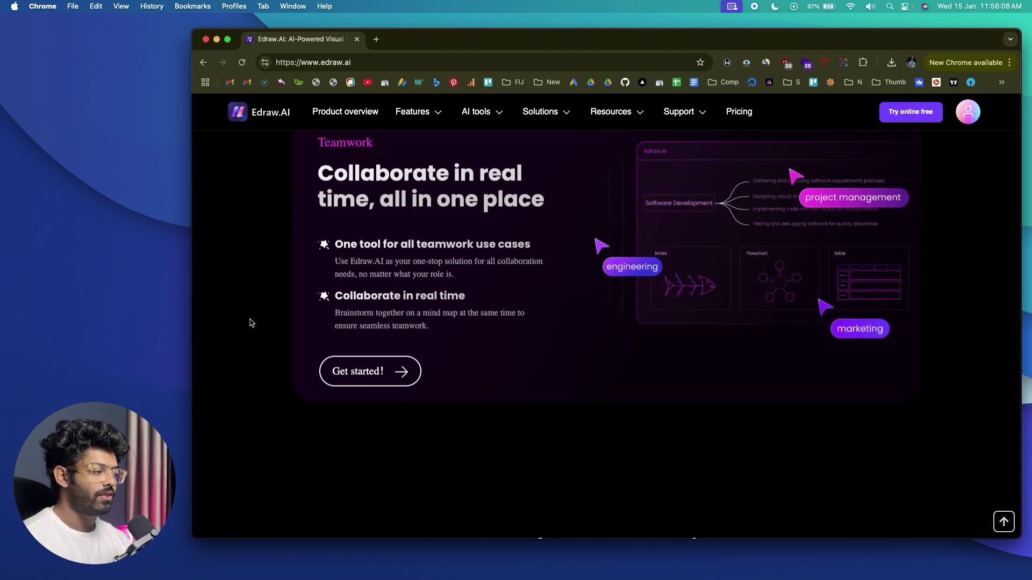
scroll(250, 322, up, 6)
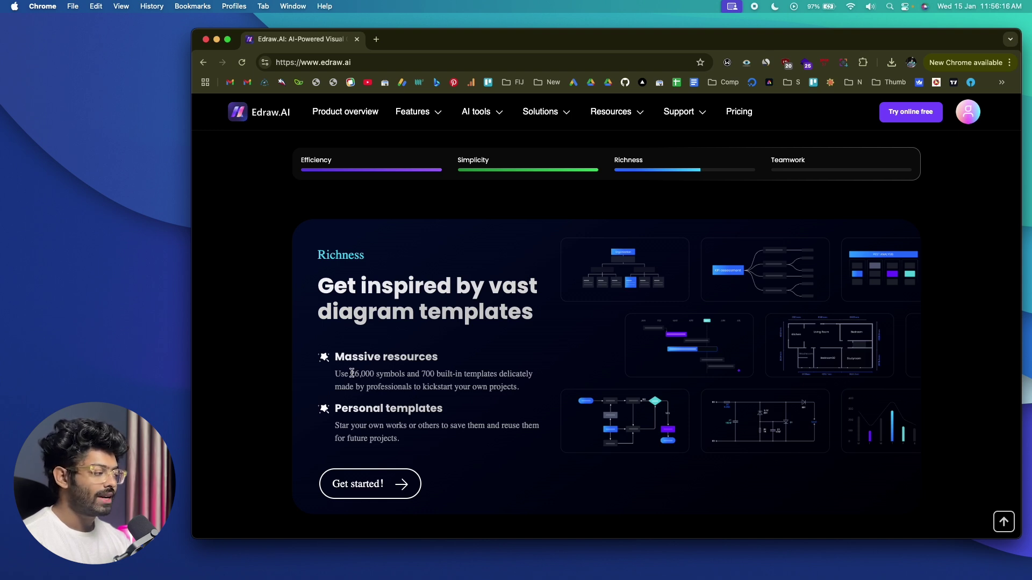
drag(352, 373, 400, 373)
click(399, 373)
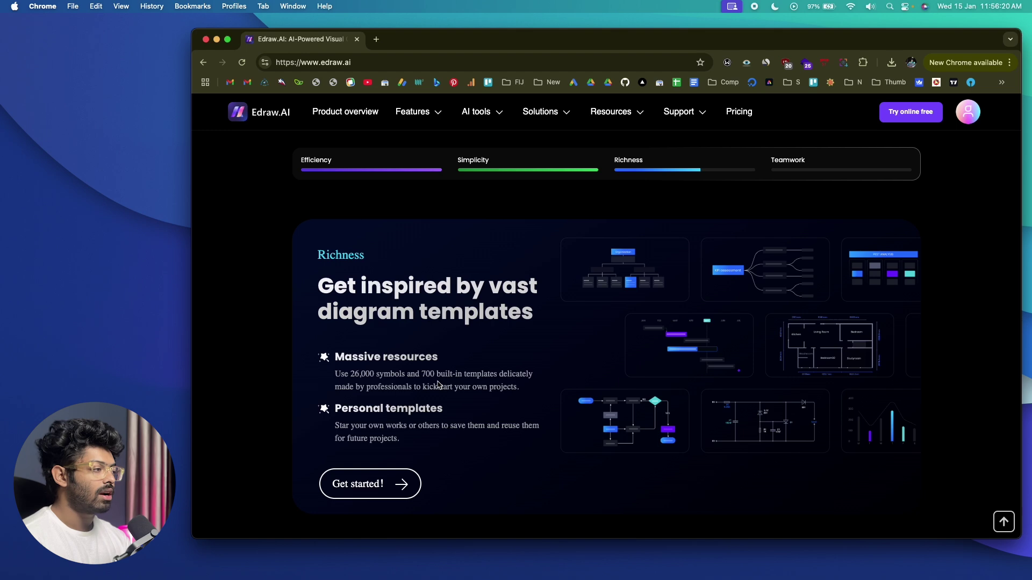
scroll(438, 384, down, 6)
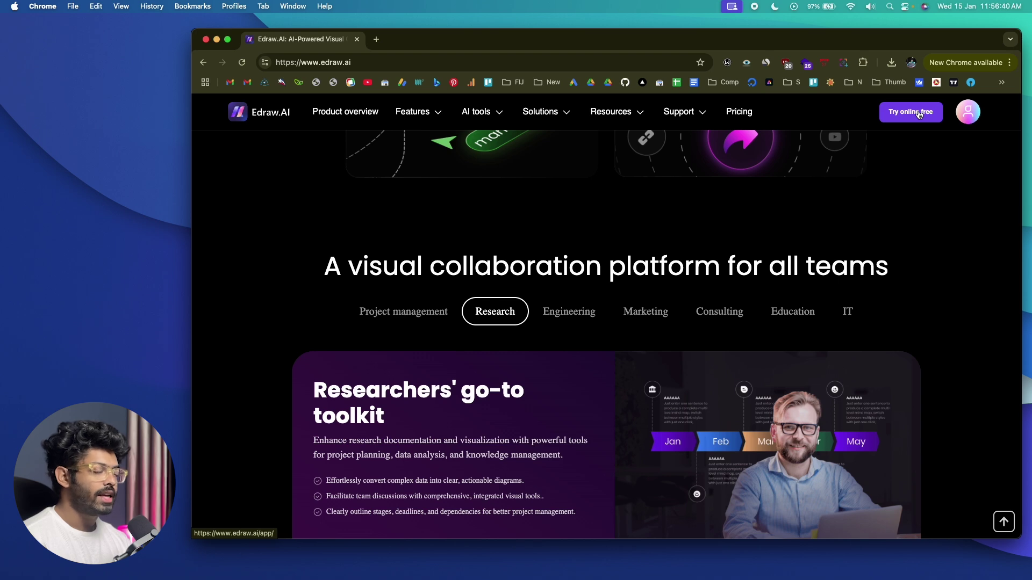
- Open the free online app and look over its home page with the quick start tools and recent documents
click(919, 115)
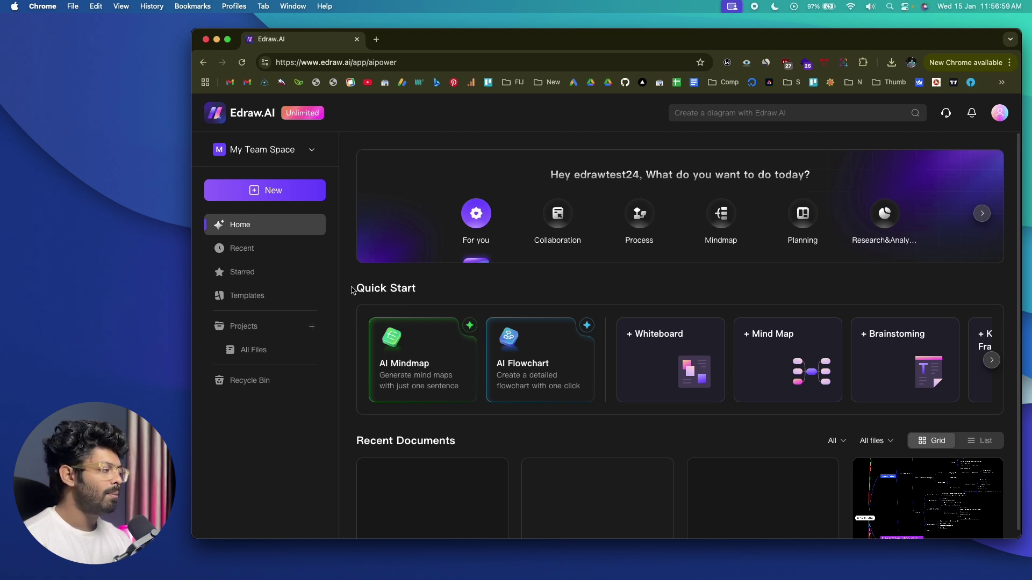
scroll(352, 290, down, 1)
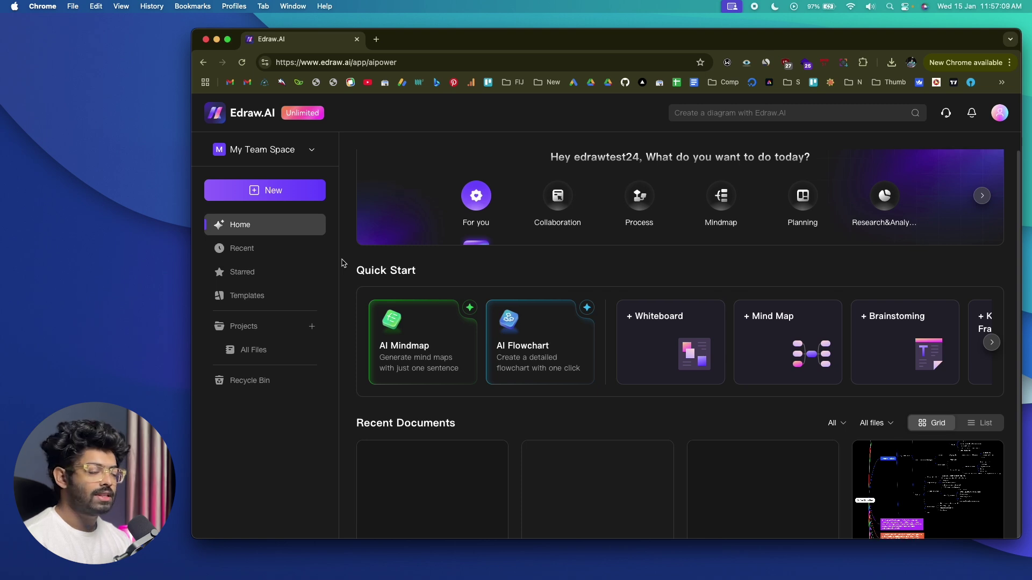
scroll(342, 269, down, 3)
scroll(350, 301, up, 3)
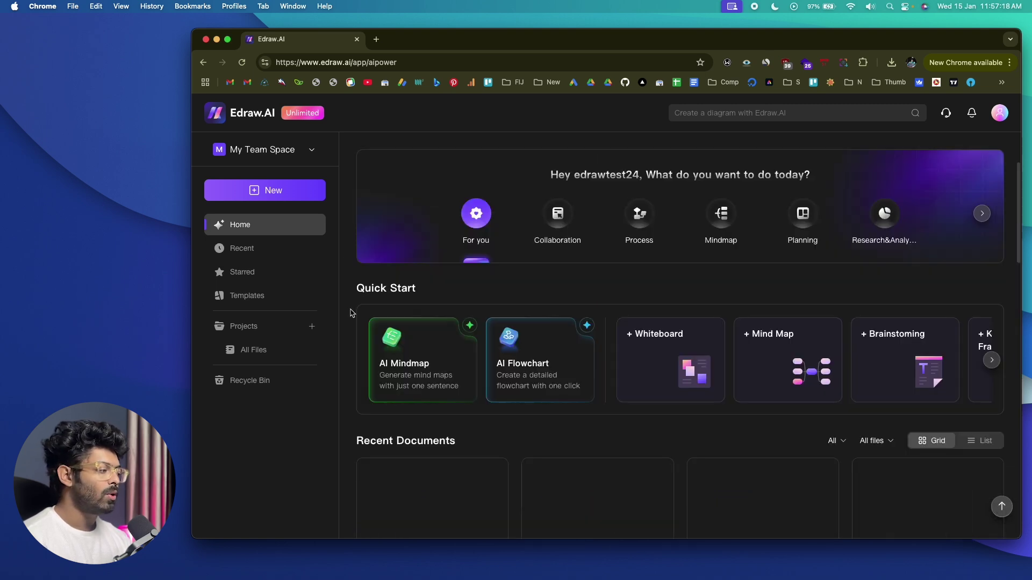
- Generate an AI mind map from the example prompt "Pitch deck for a new social platform"
click(427, 364)
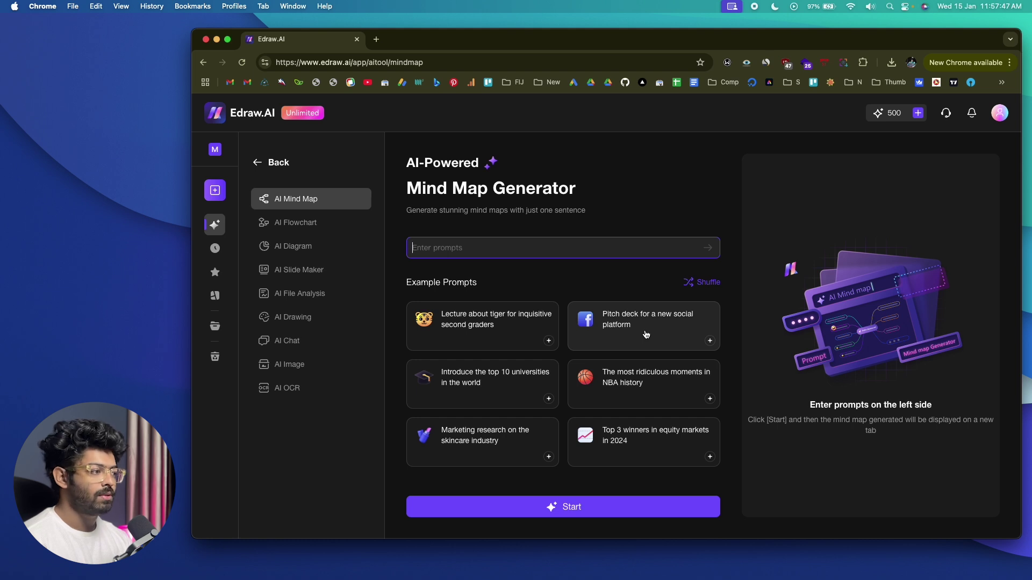
click(618, 323)
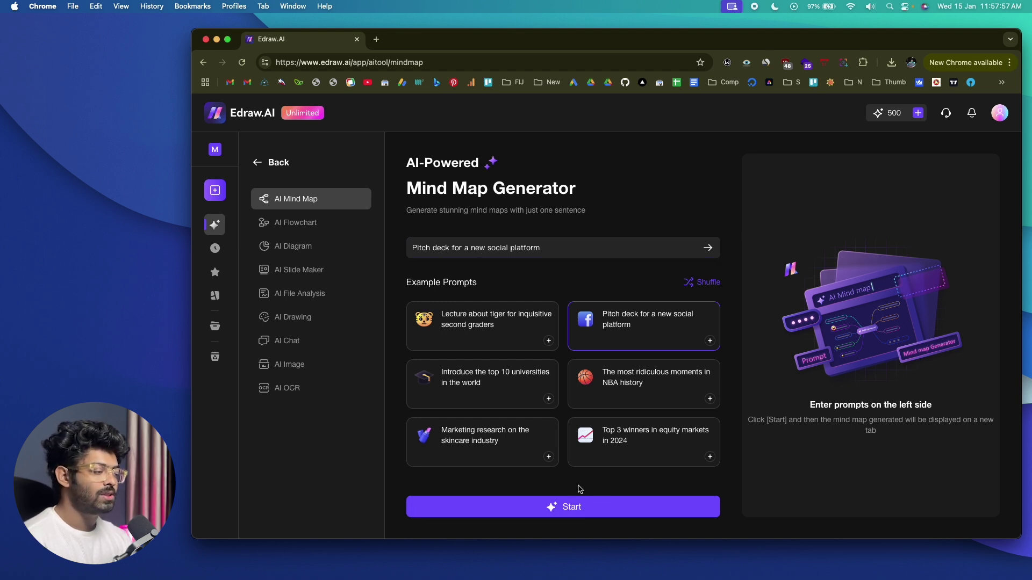
click(548, 507)
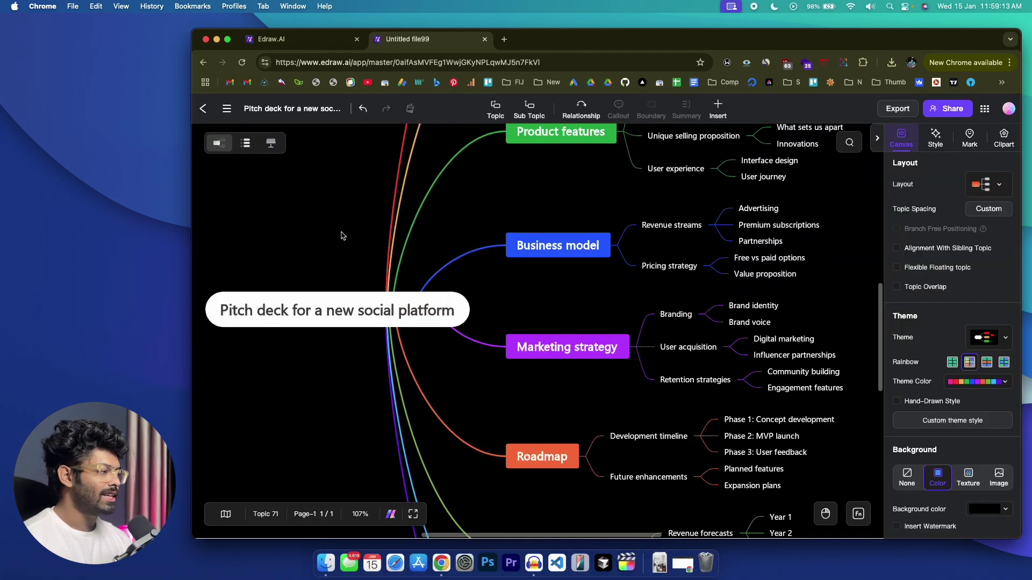
- Maximize the browser window to view more of the generated pitch deck mind map
scroll(341, 233, up, 3)
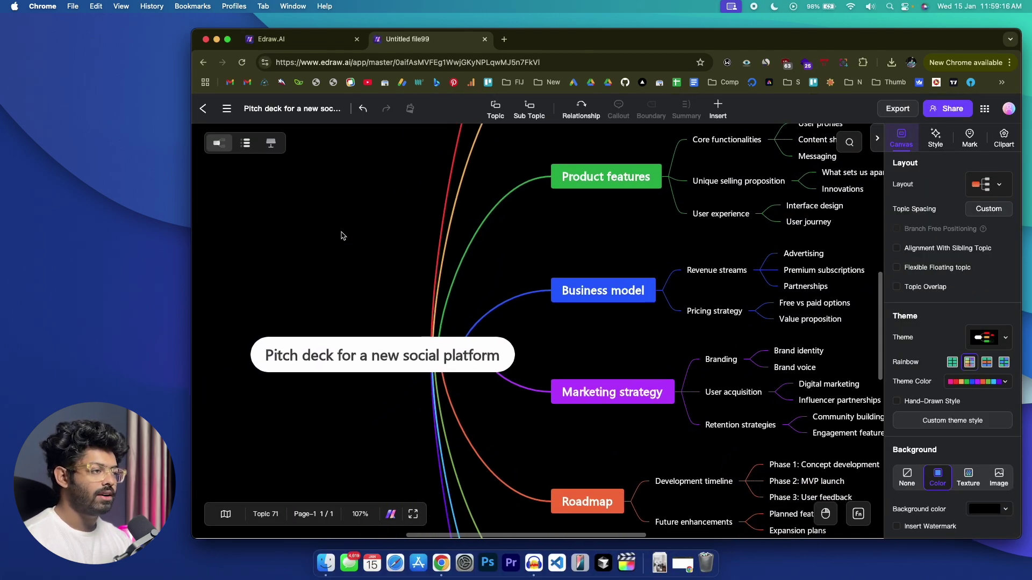
scroll(344, 232, down, 3)
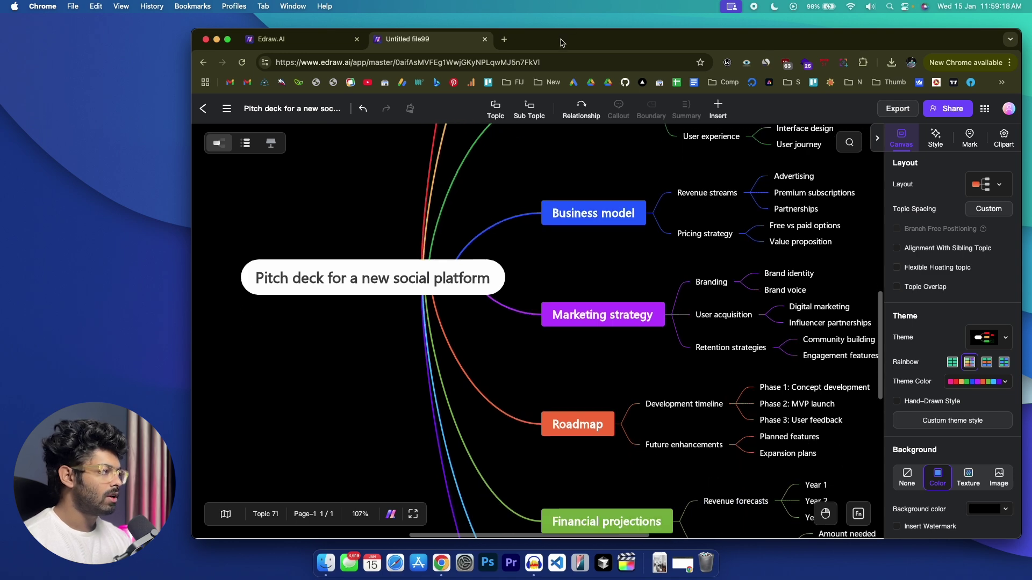
double_click(561, 43)
scroll(446, 265, down, 5)
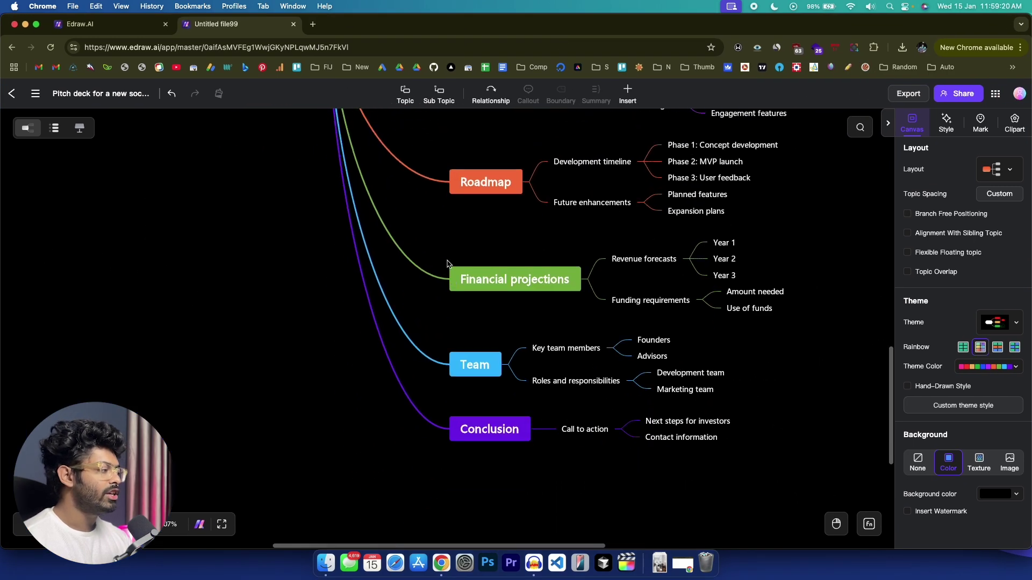
scroll(323, 269, up, 5)
- Review the mind map's central topic and its main branches from Introduction to Business model
click(223, 273)
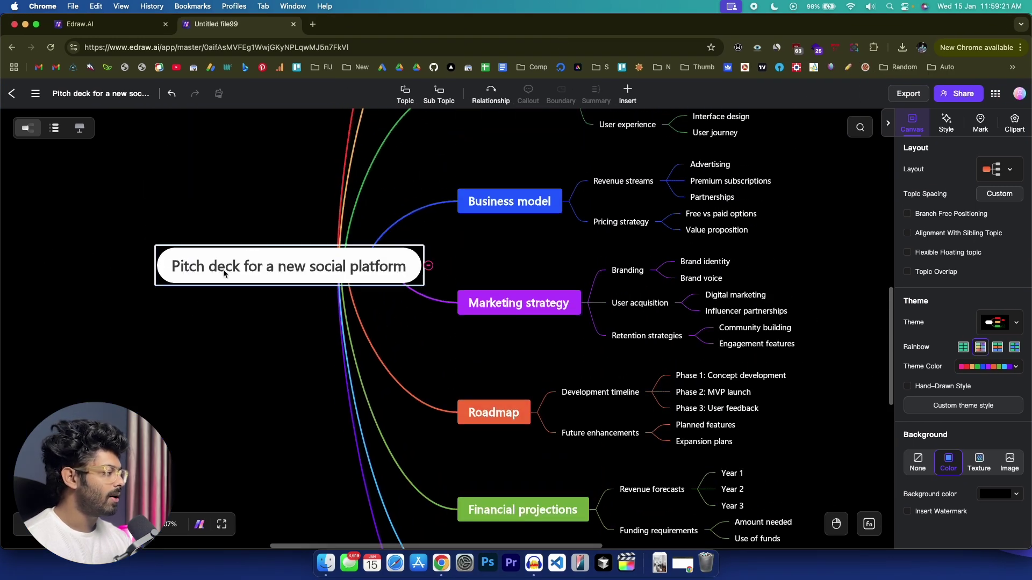
scroll(317, 278, up, 2)
click(317, 278)
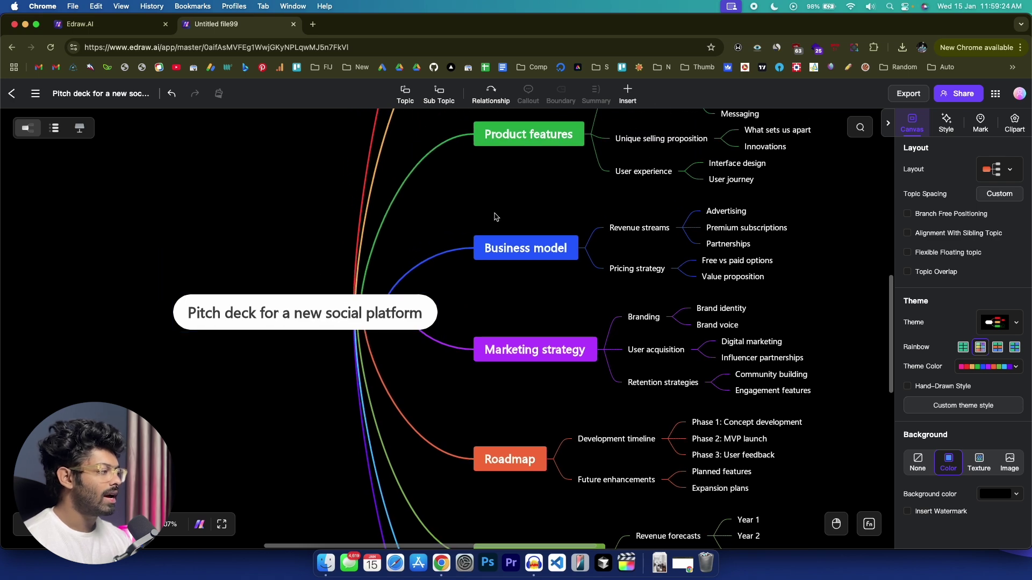
scroll(510, 330, up, 5)
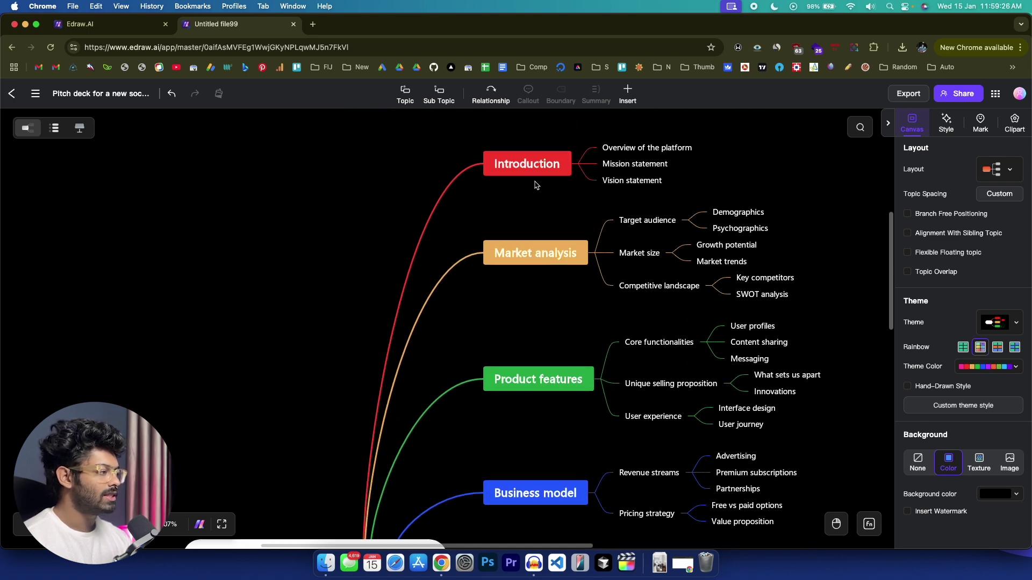
click(528, 263)
click(531, 386)
click(525, 490)
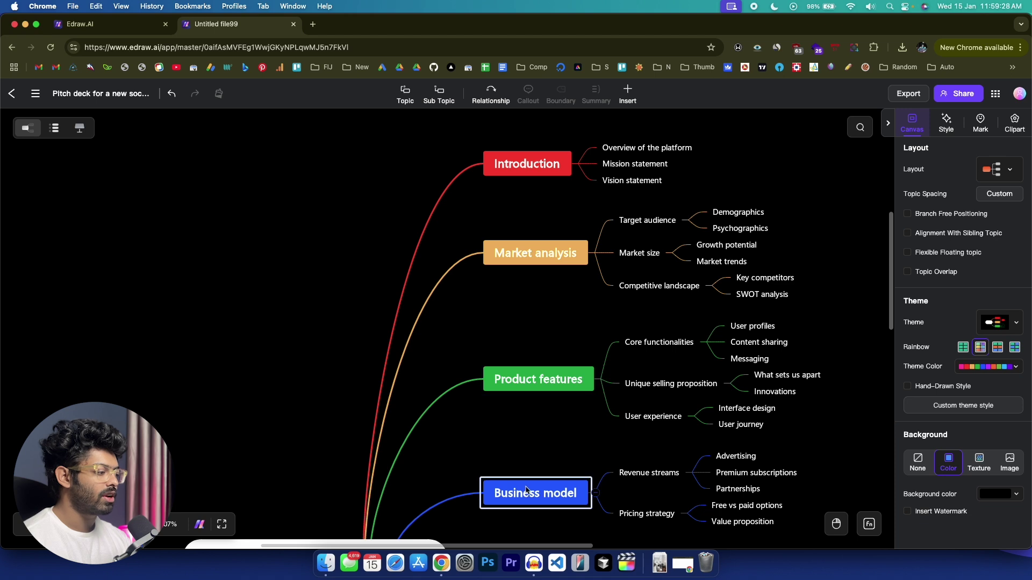
- Examine the subtopics of the Introduction and Market analysis branches, followed by the lower branches of the mind map
click(530, 164)
click(657, 154)
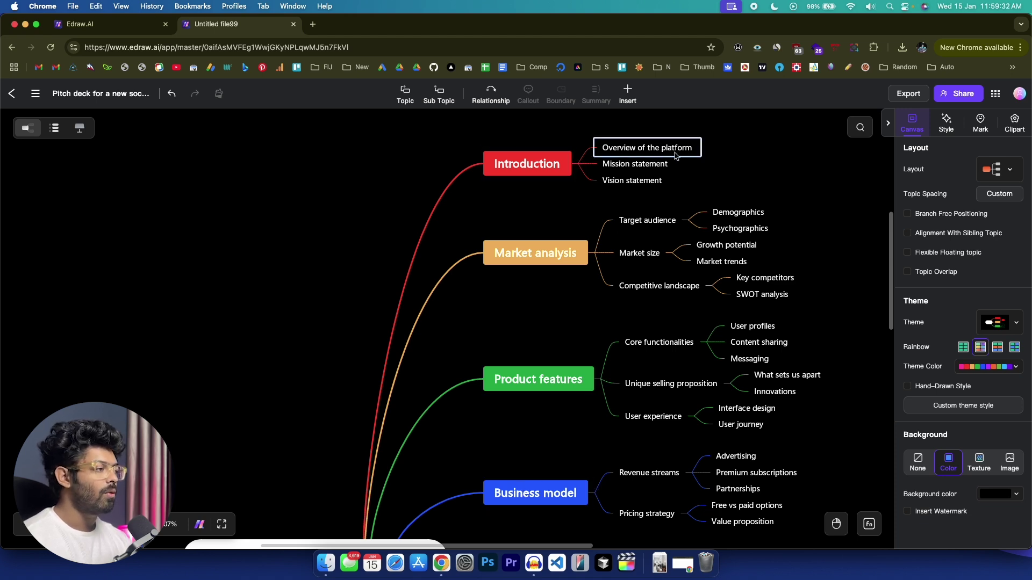
click(643, 170)
click(641, 186)
click(529, 257)
click(637, 215)
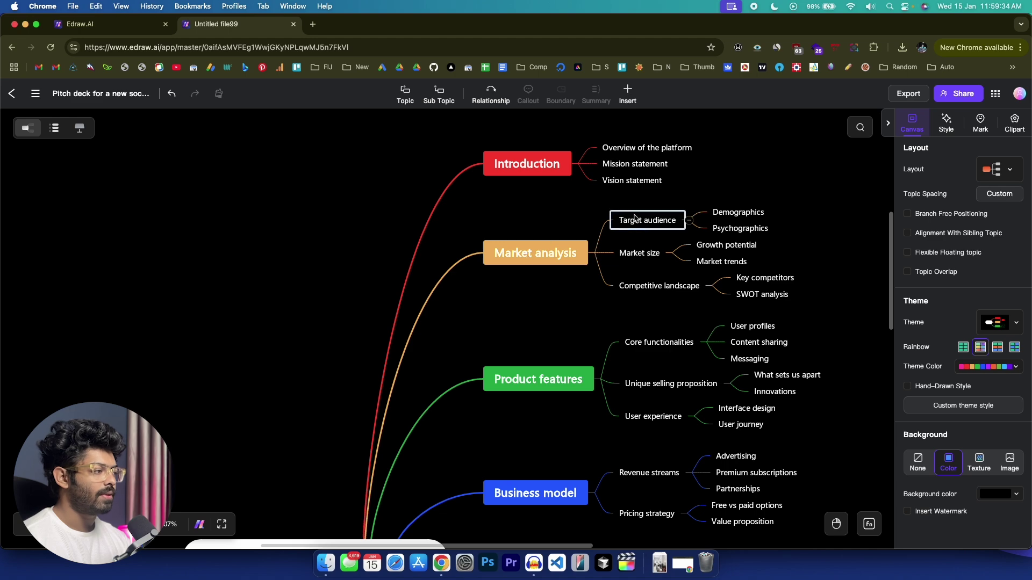
click(627, 268)
scroll(627, 315, down, 10)
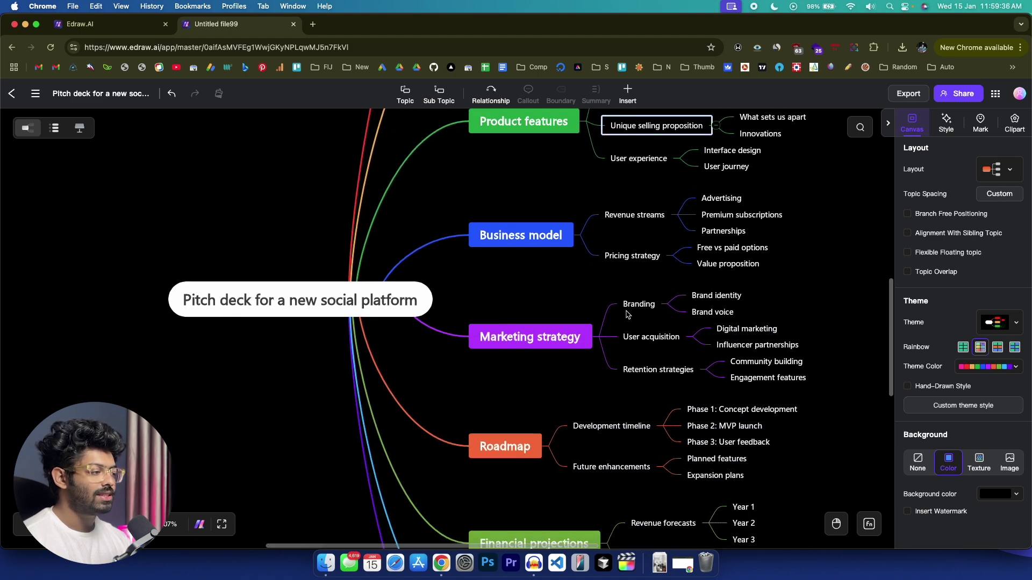
scroll(626, 315, down, 3)
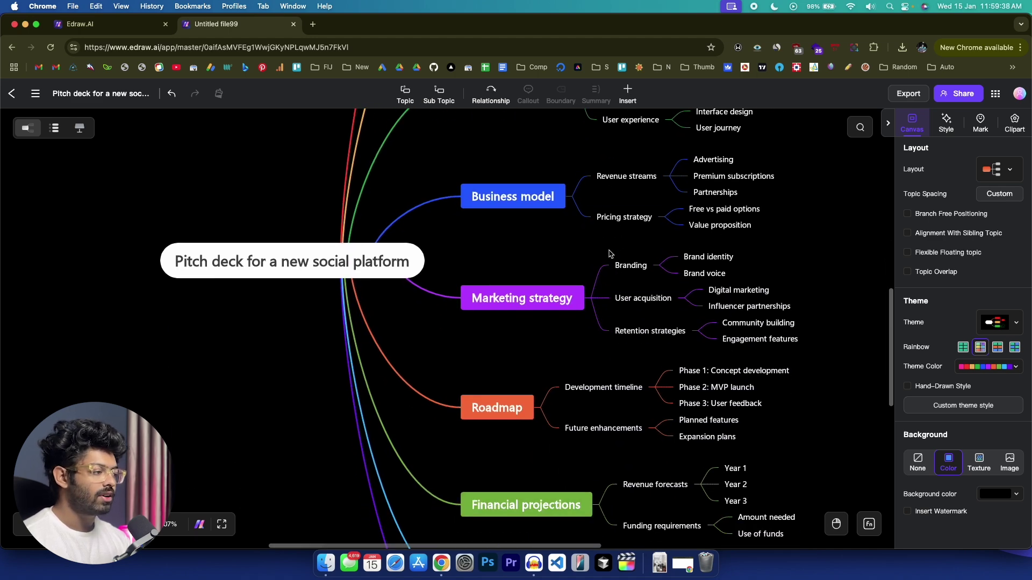
scroll(610, 253, down, 4)
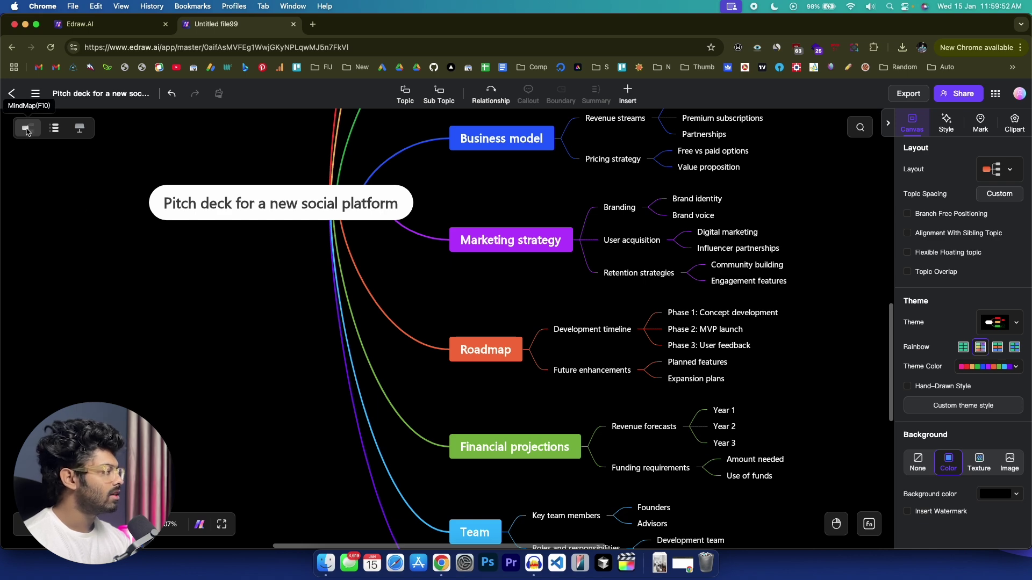
- View the pitch deck file as an outline and in PPT mode, ending back in the mind map view
click(55, 129)
scroll(255, 199, down, 10)
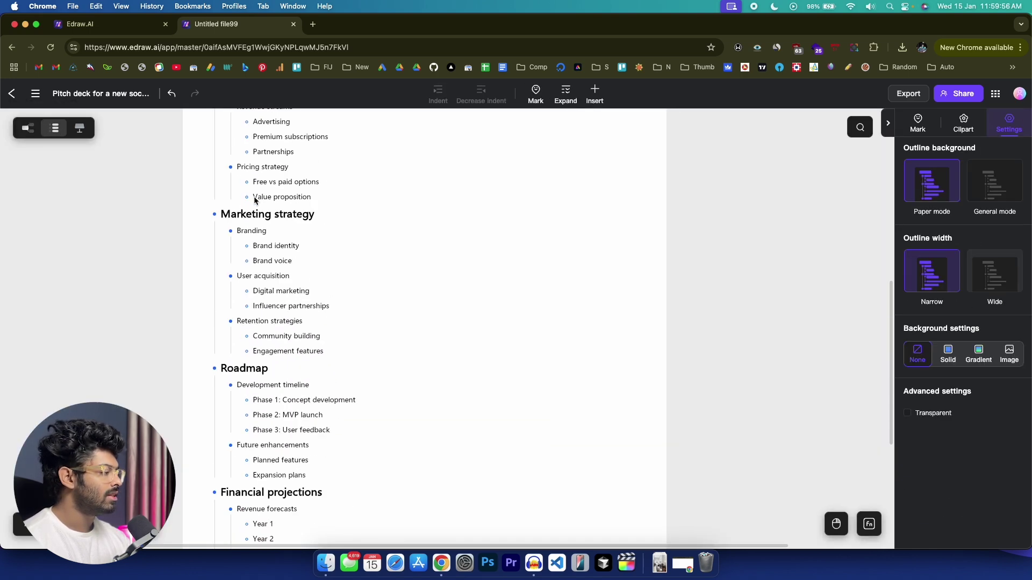
scroll(255, 199, up, 10)
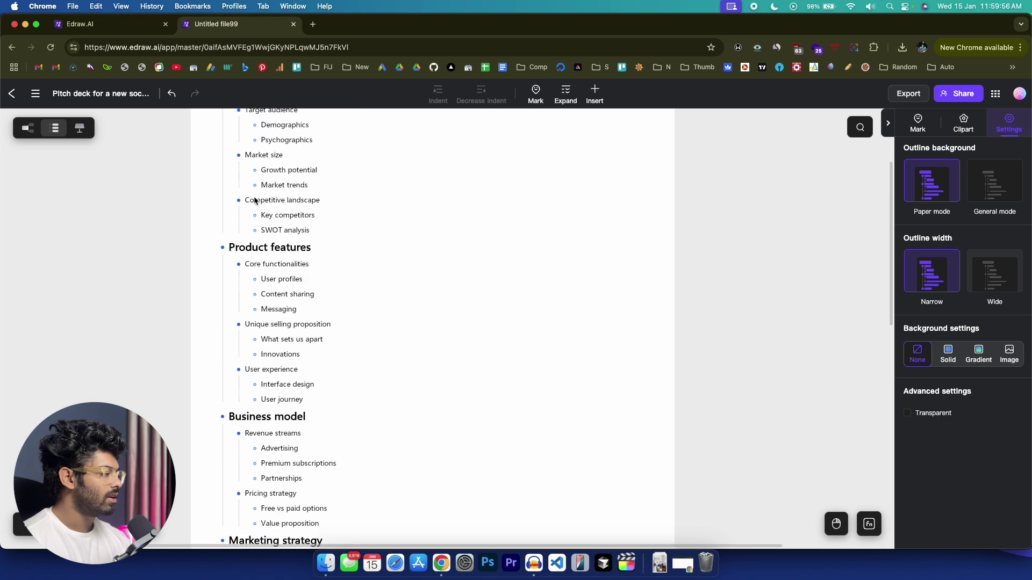
click(81, 129)
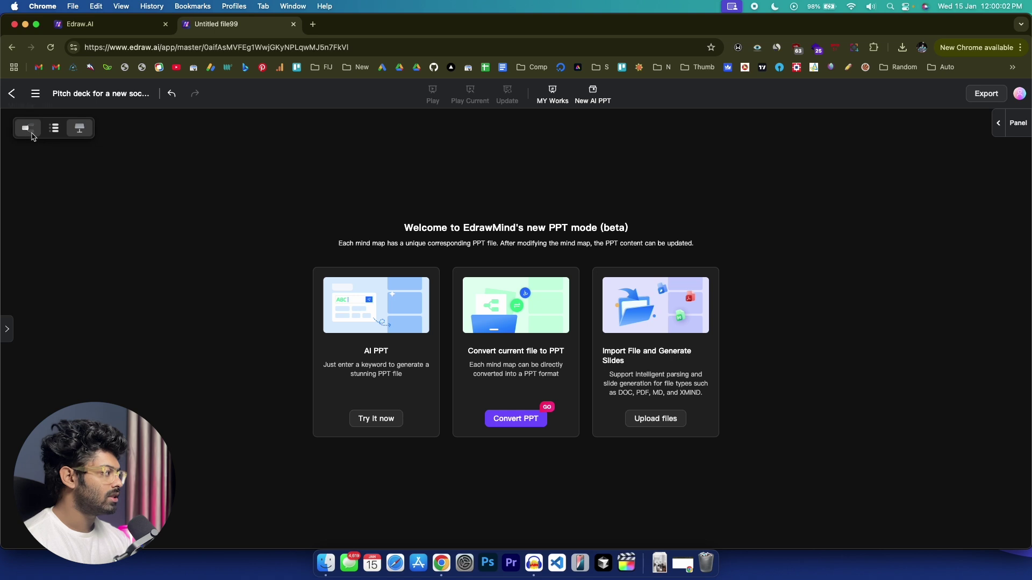
click(28, 129)
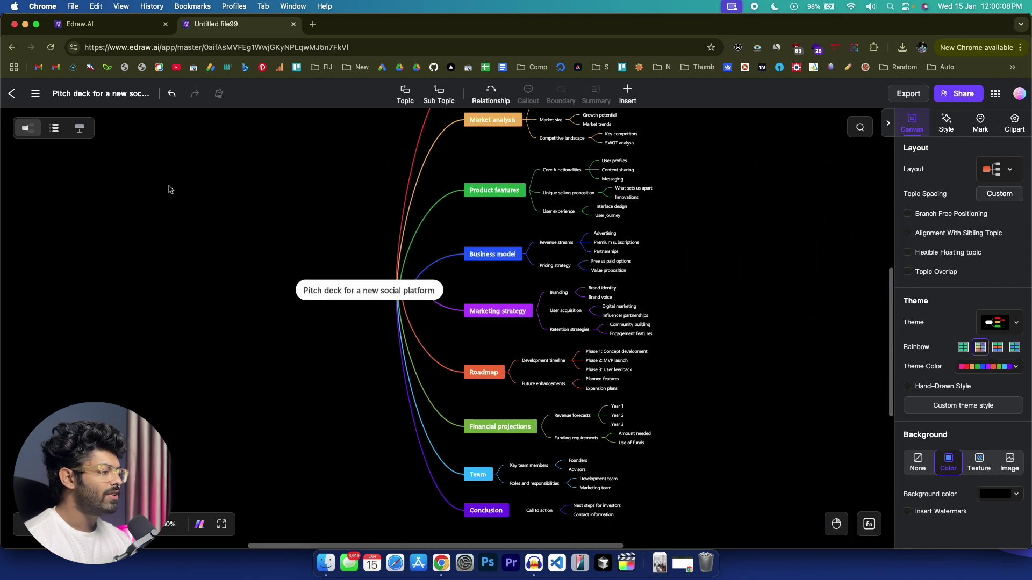
- Change the Introduction topic's fill color to purple and view its text formatting options
scroll(352, 161, up, 5)
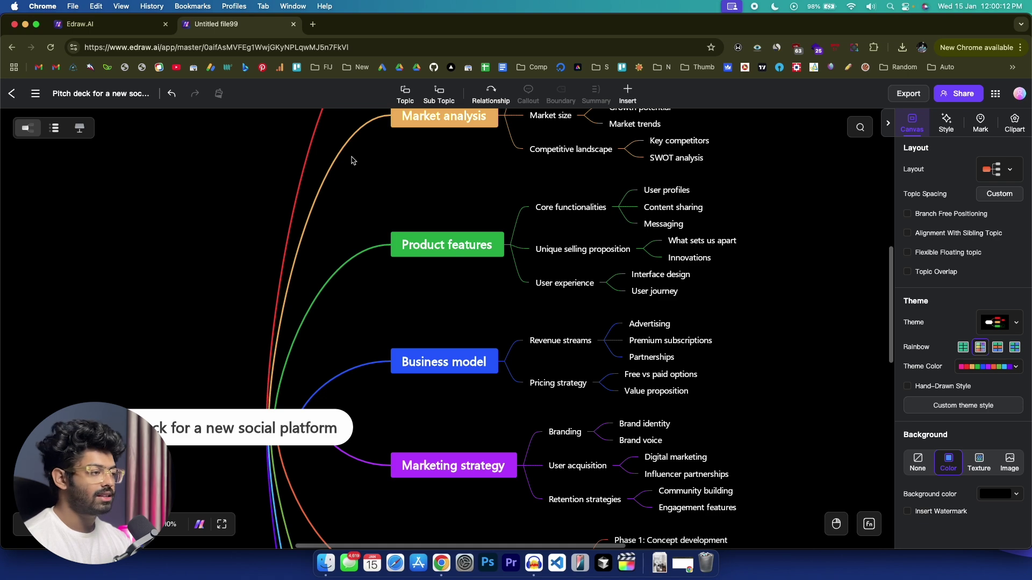
scroll(352, 160, up, 5)
click(404, 231)
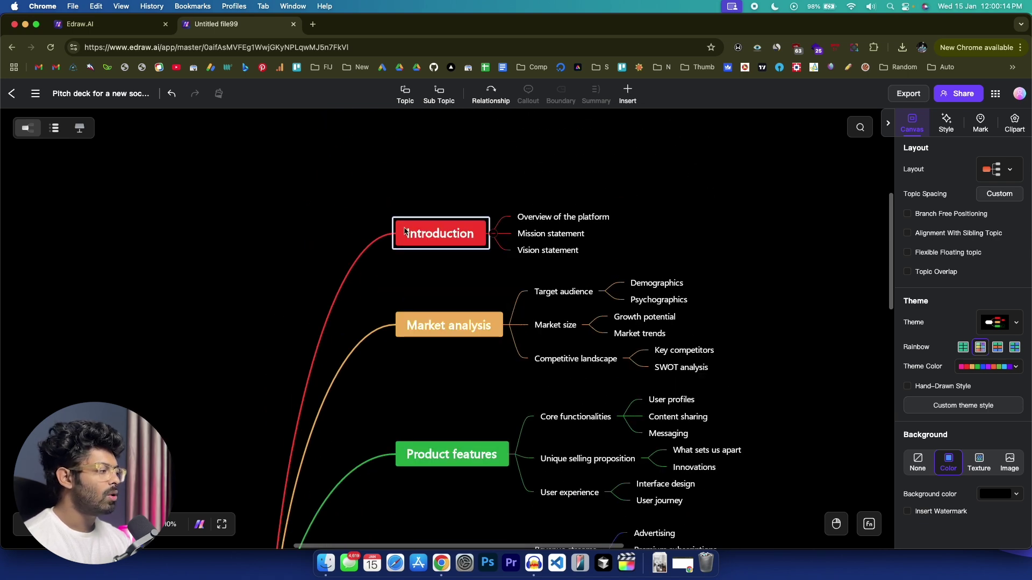
click(406, 231)
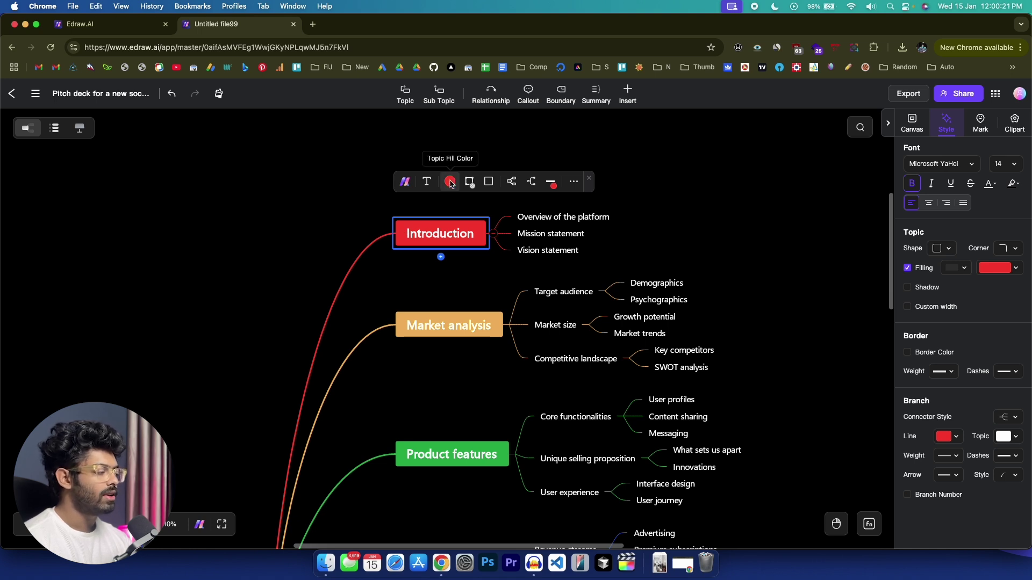
click(450, 183)
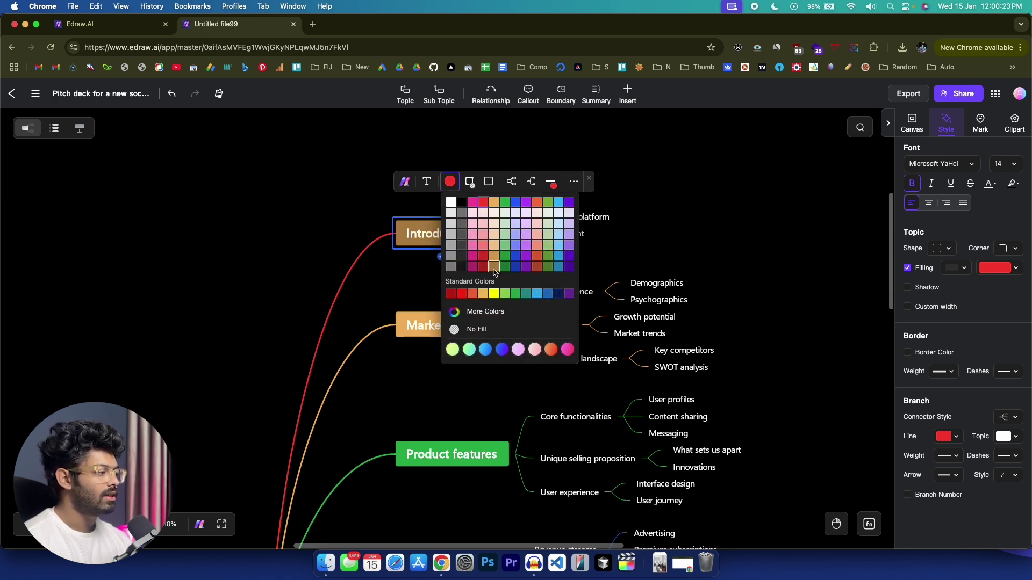
click(527, 203)
click(427, 182)
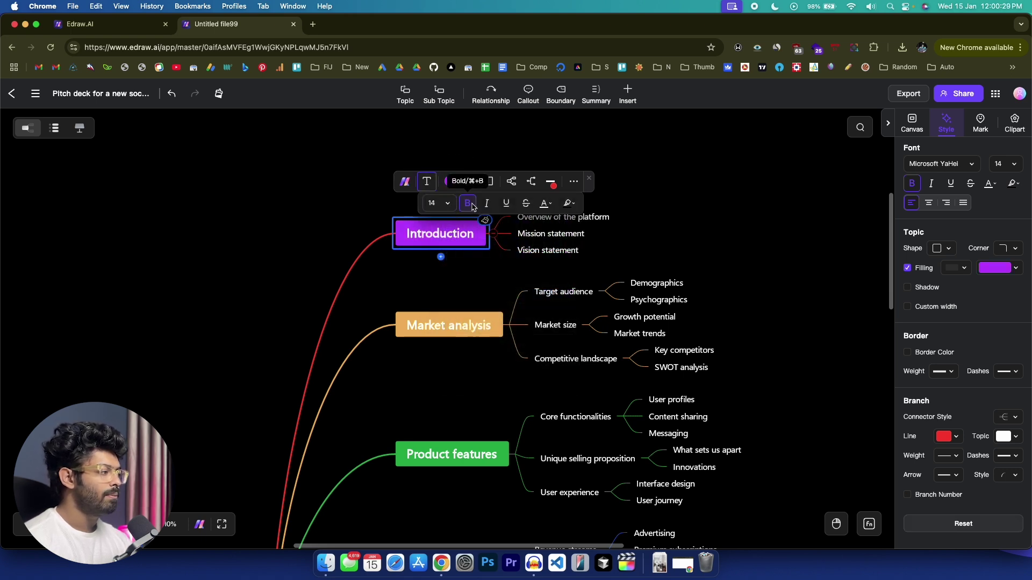
click(426, 182)
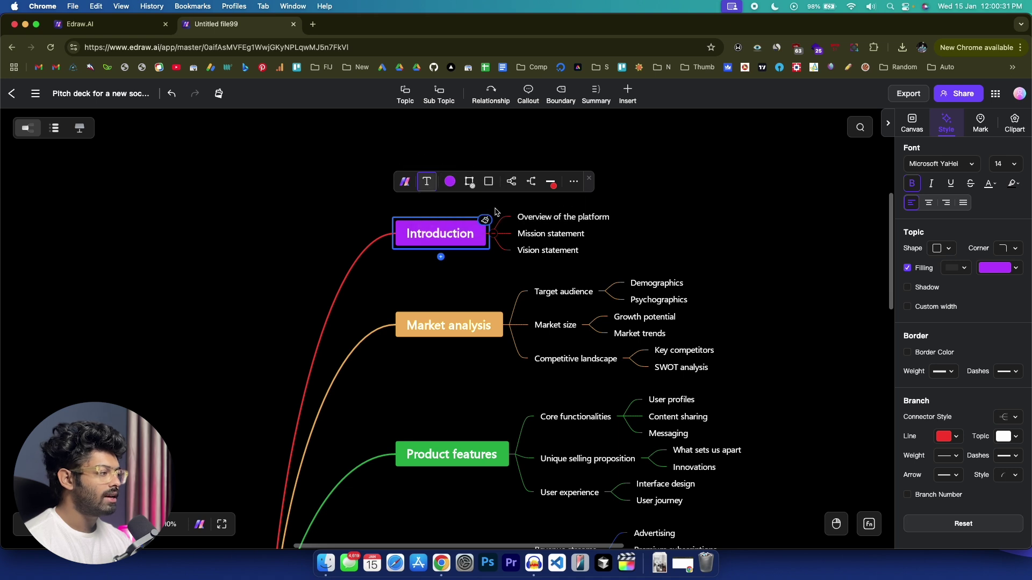
- Give the "Overview of the platform" subtopic a dark grey fill and deselect it
click(585, 222)
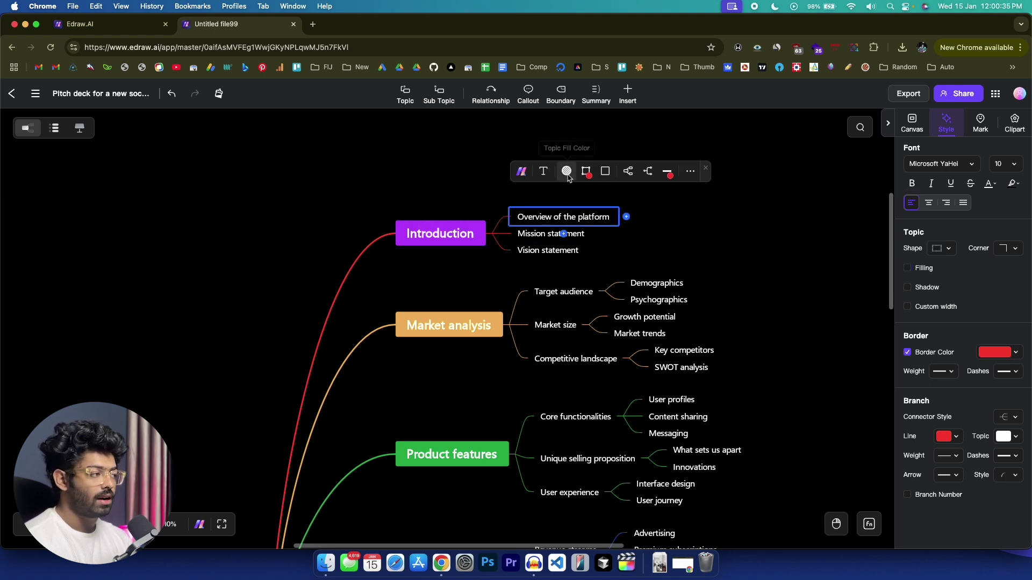
click(567, 172)
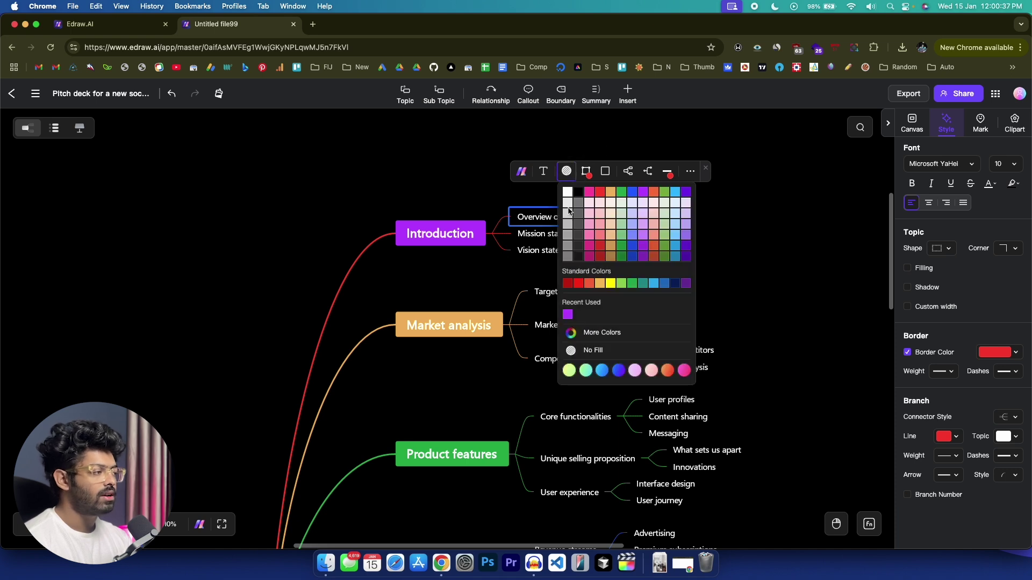
click(578, 245)
click(450, 182)
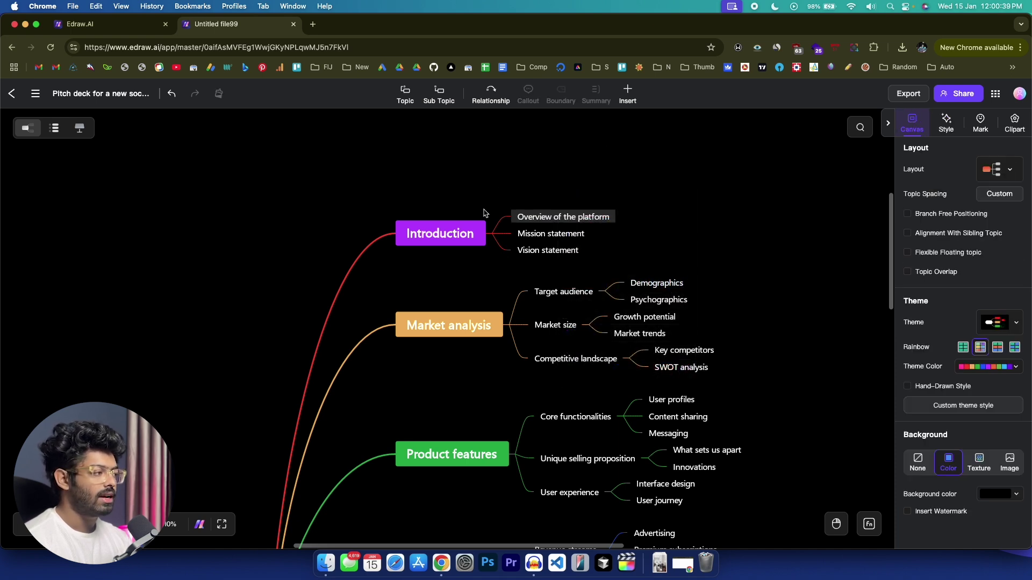
- Rename the Demographics subtopic under Target audience to "User Demographics"
double_click(641, 281)
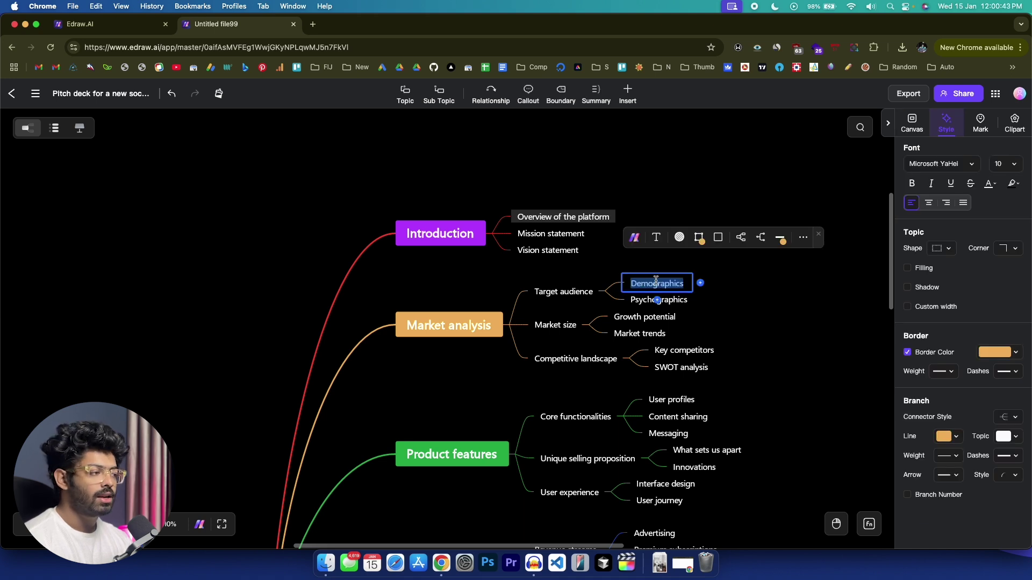
key(Left)
text(User)
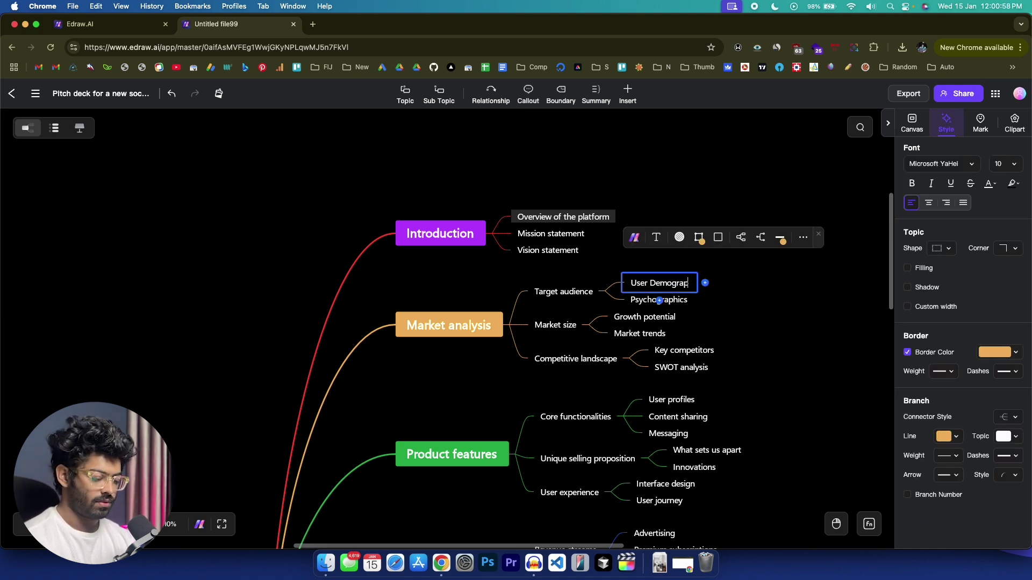
click(553, 288)
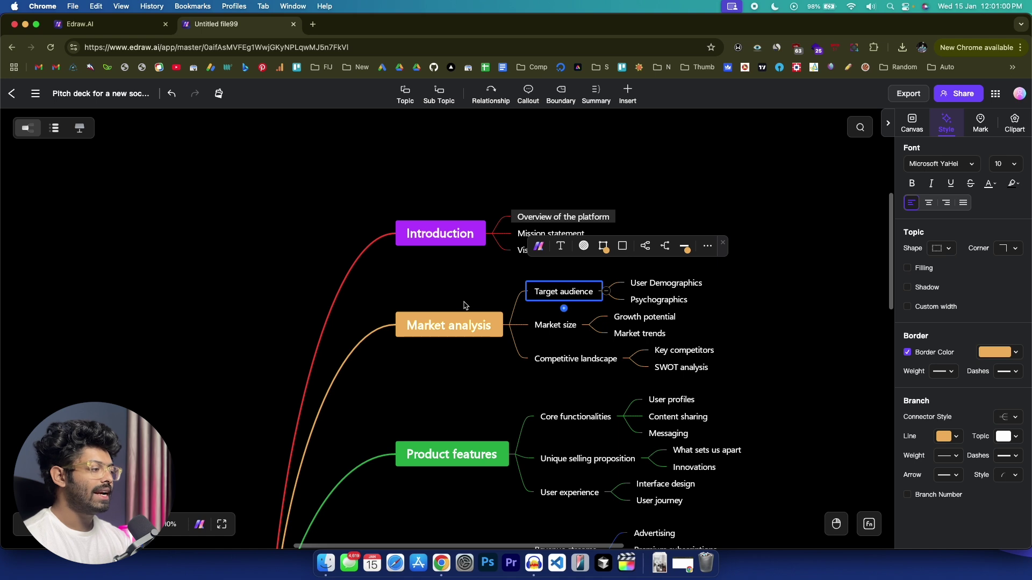
- Apply the light theme with a blue central topic and rounded lavender branches, covering all customized parts
scroll(464, 305, down, 4)
scroll(464, 305, down, 2)
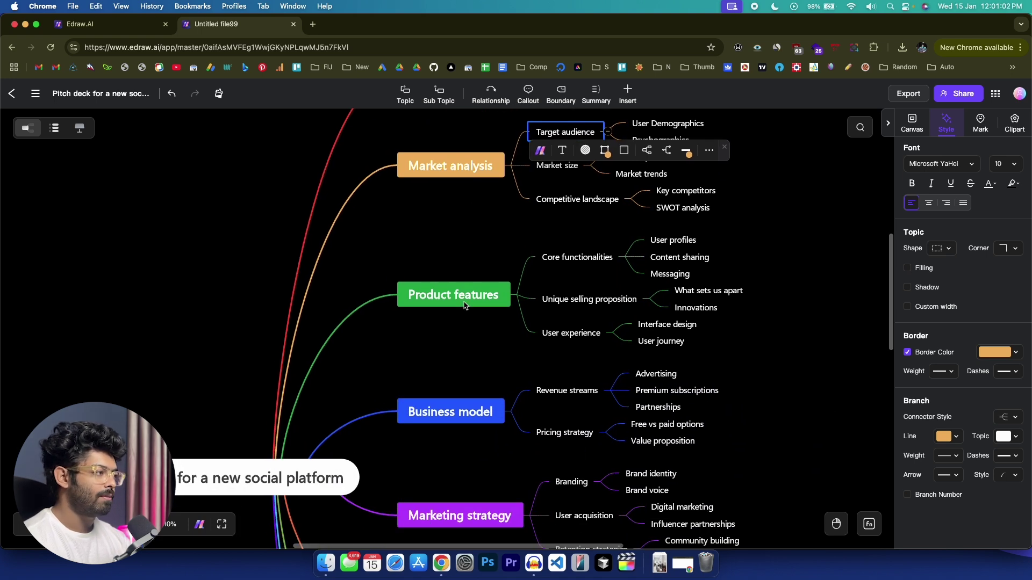
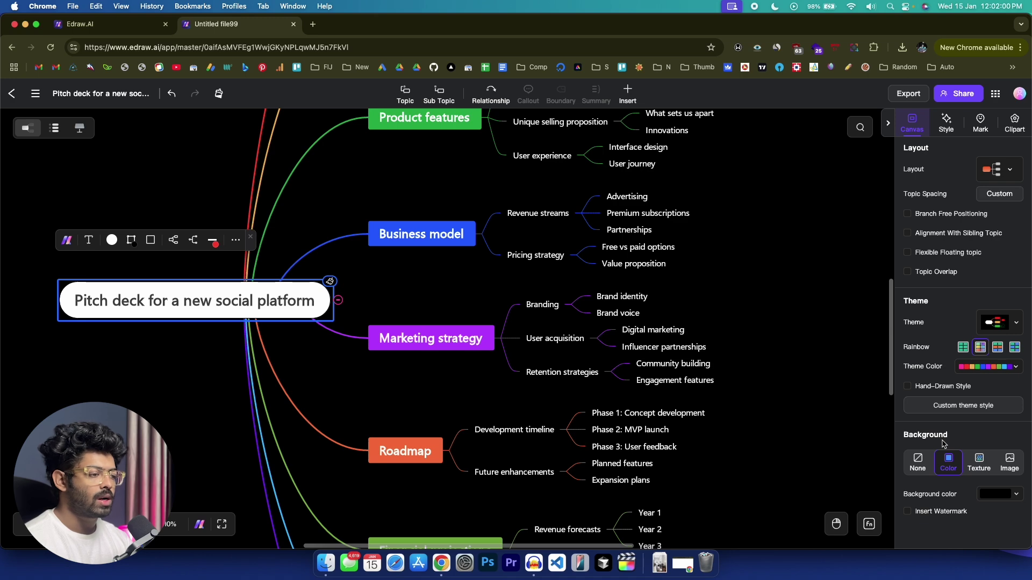
click(1016, 325)
click(930, 382)
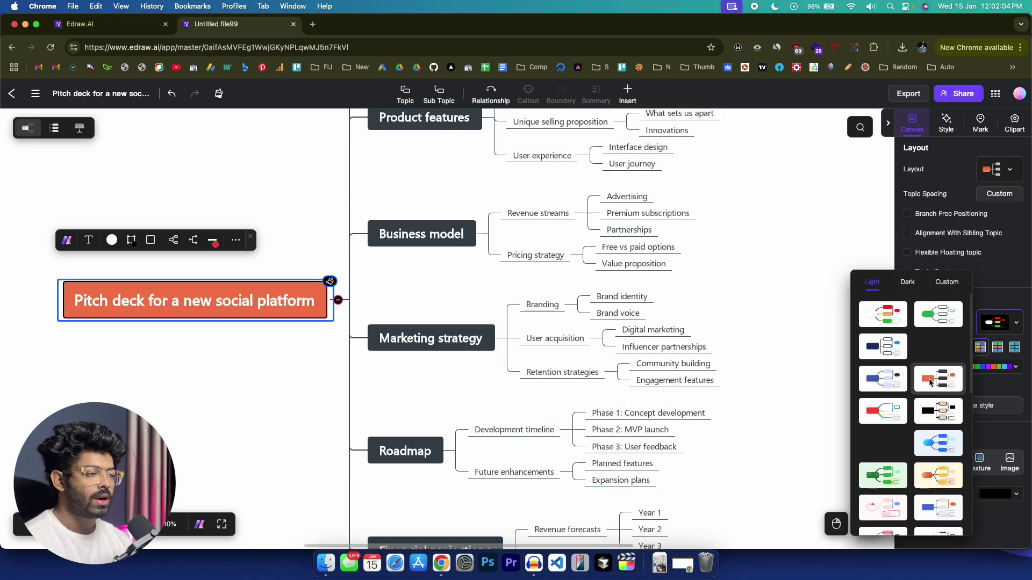
click(898, 383)
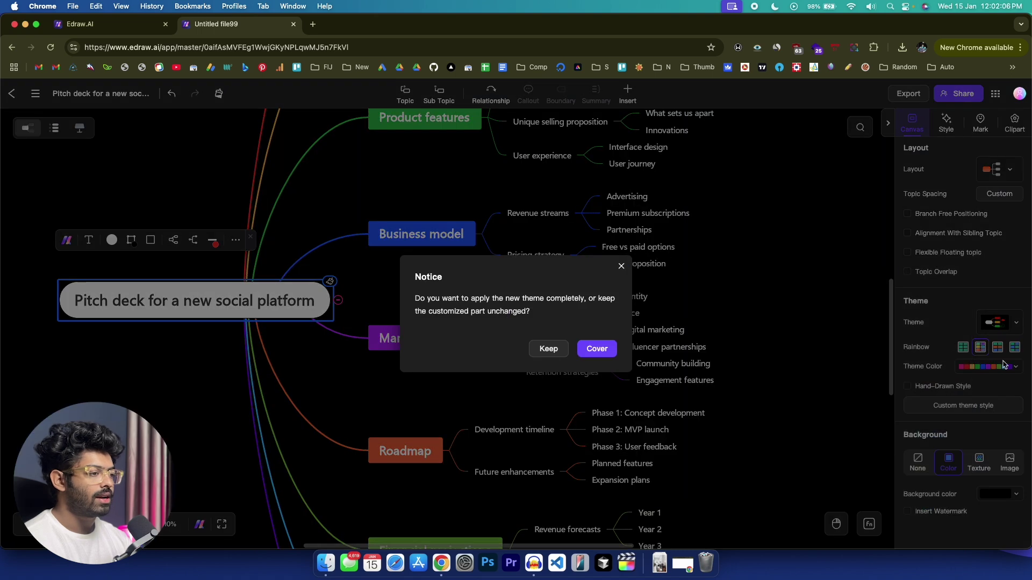
click(597, 349)
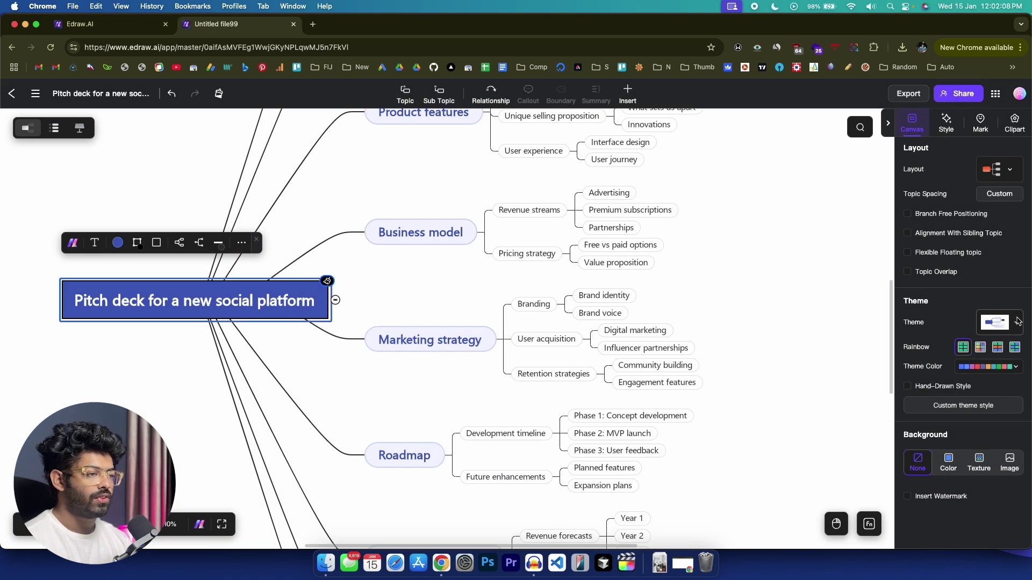
- Apply the light theme with a purple central topic and purple-underlined subtopics, keeping the customized parts
click(1017, 321)
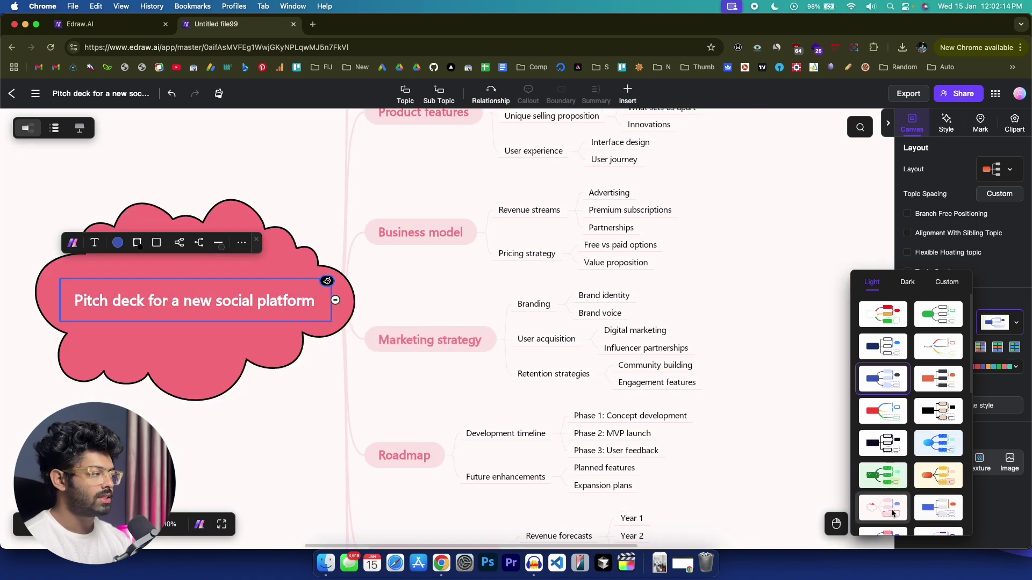
scroll(891, 510, down, 2)
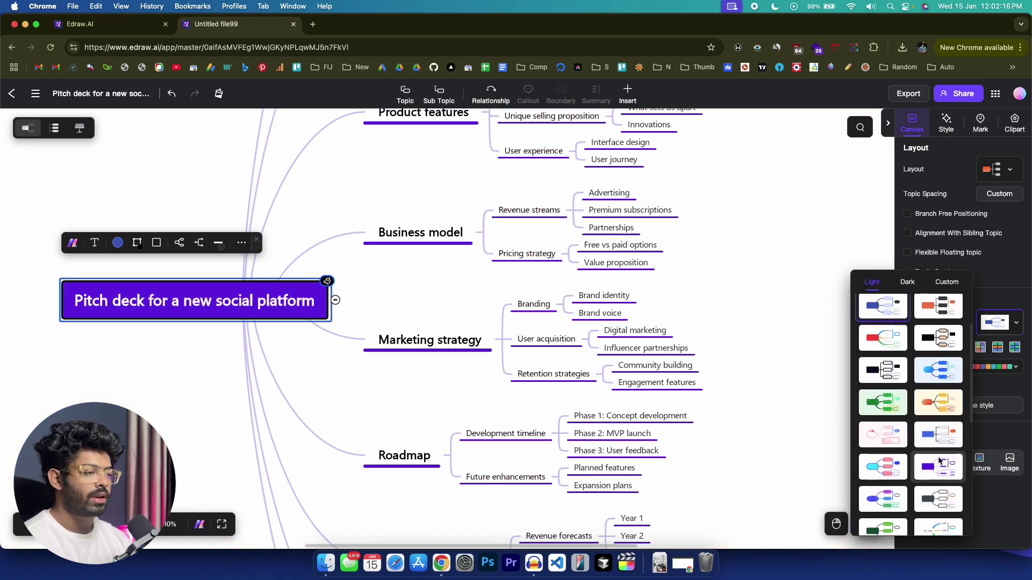
click(939, 461)
click(554, 349)
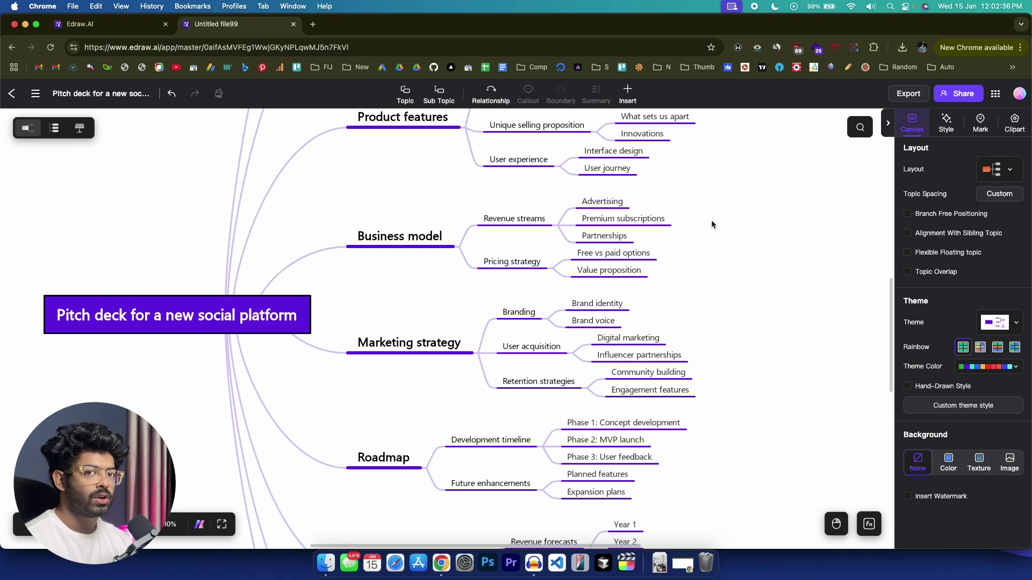
- View the mind map's collaboration and sharing options, close them, and open the export options
click(959, 94)
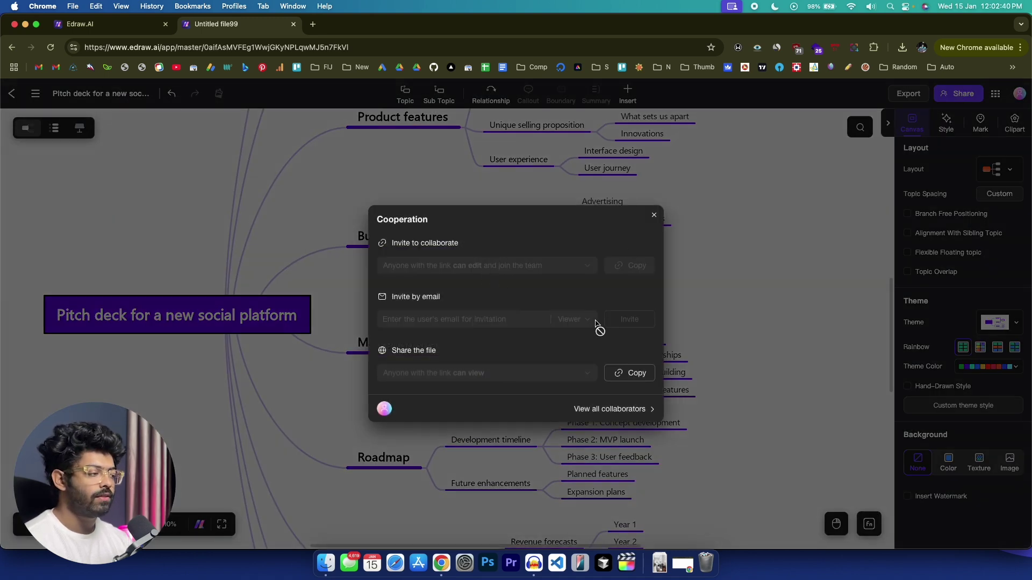
click(654, 215)
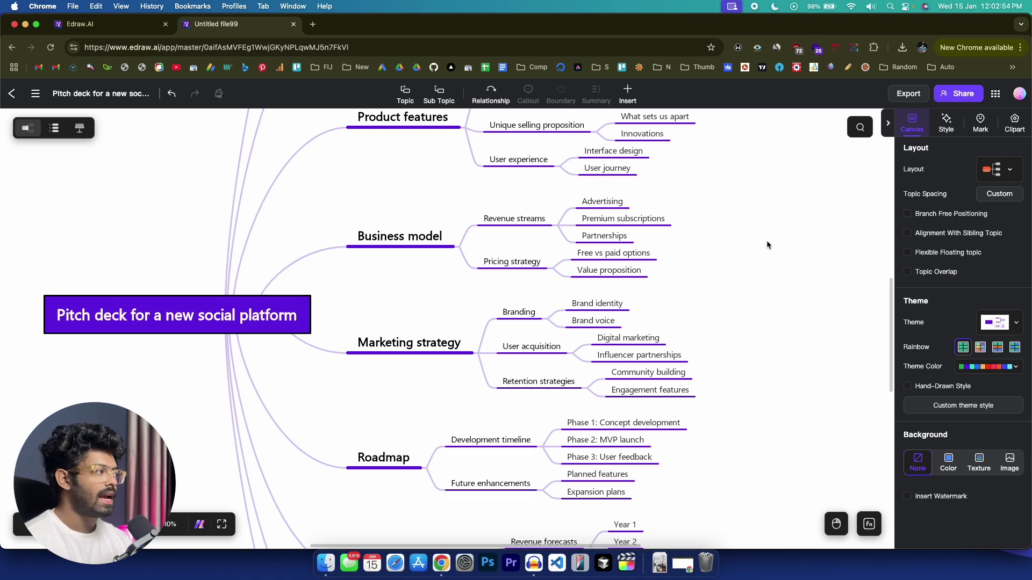
click(909, 94)
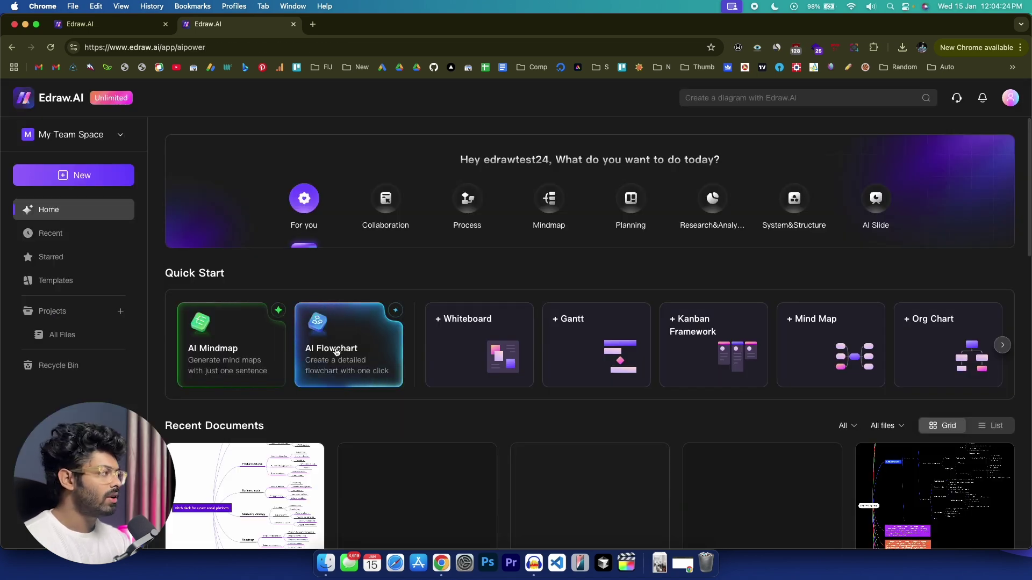
- Generate an AI flowchart from the sample prompt on the payment processing workflow for current and new customers, including non-US approvals
click(351, 329)
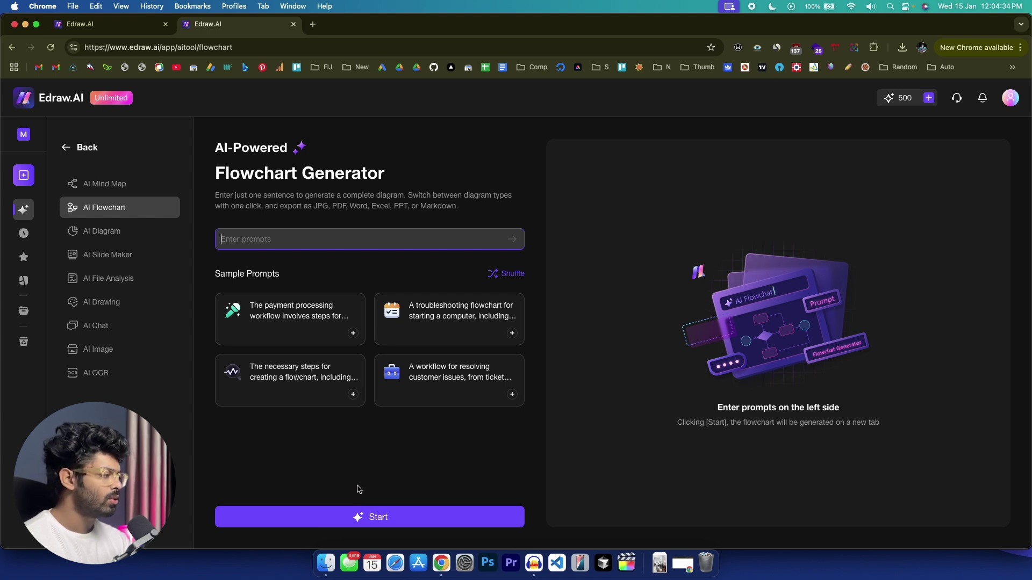
click(287, 314)
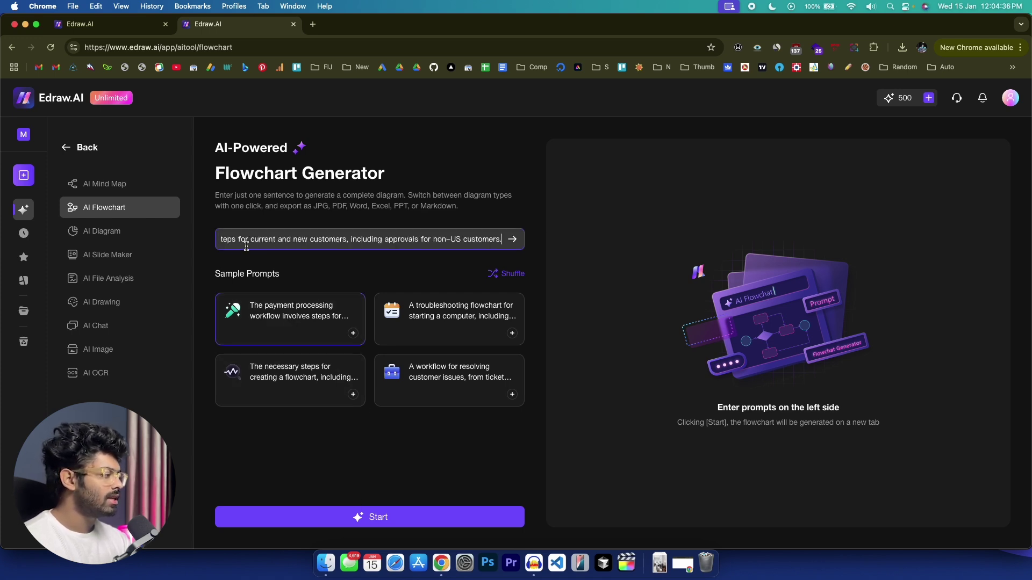
drag(248, 237, 157, 232)
click(279, 238)
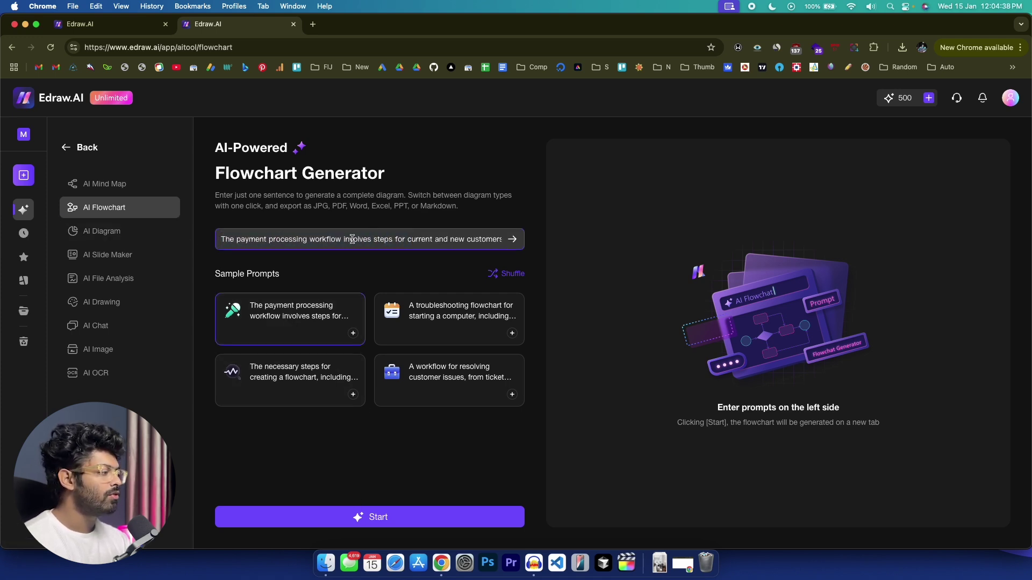
drag(349, 237, 467, 240)
click(467, 240)
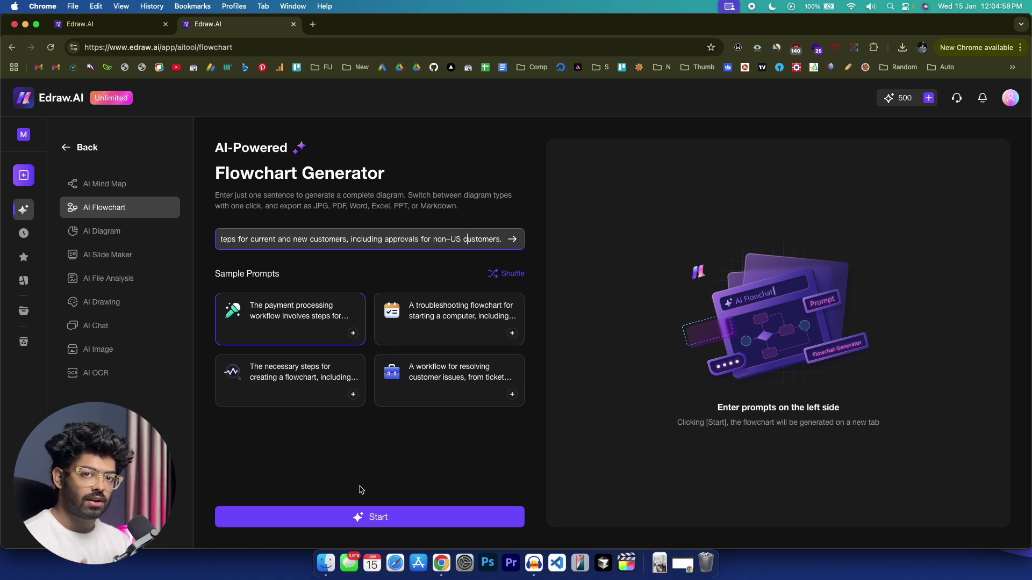
drag(477, 240, 201, 245)
click(264, 239)
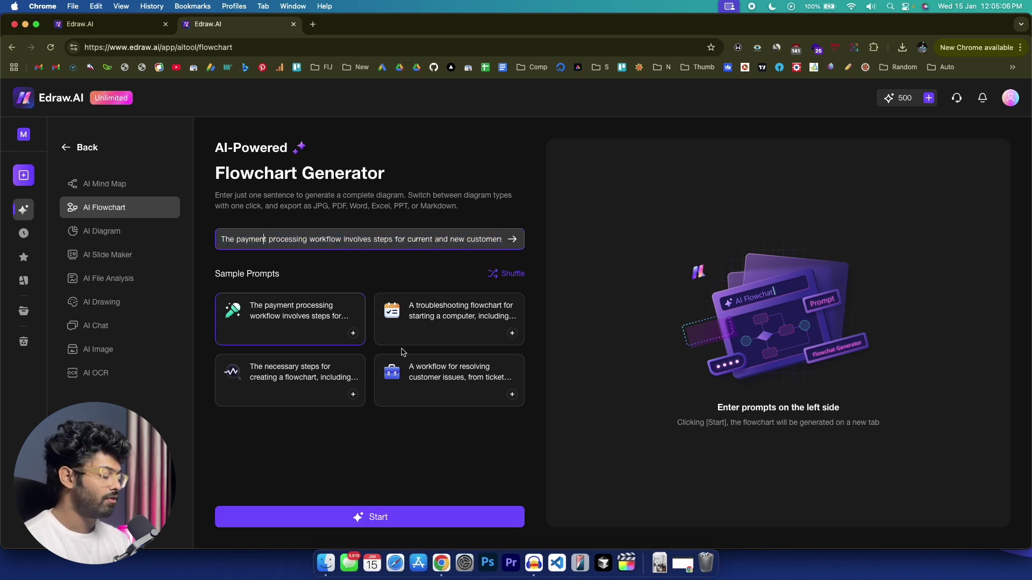
click(363, 517)
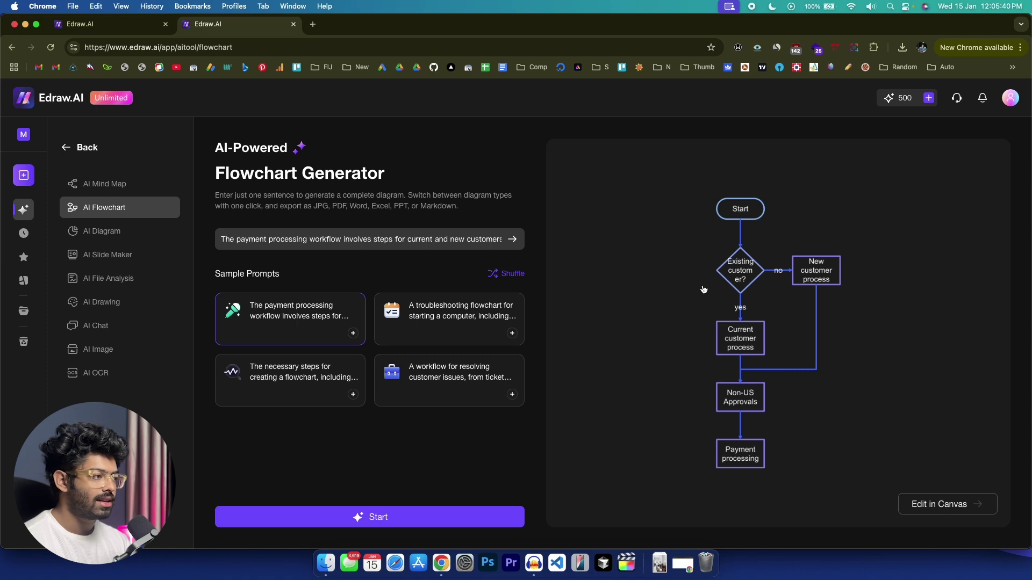
- Preview the generated payment processing flowchart enlarged, close the preview, and open the flowchart in the canvas for editing
click(424, 240)
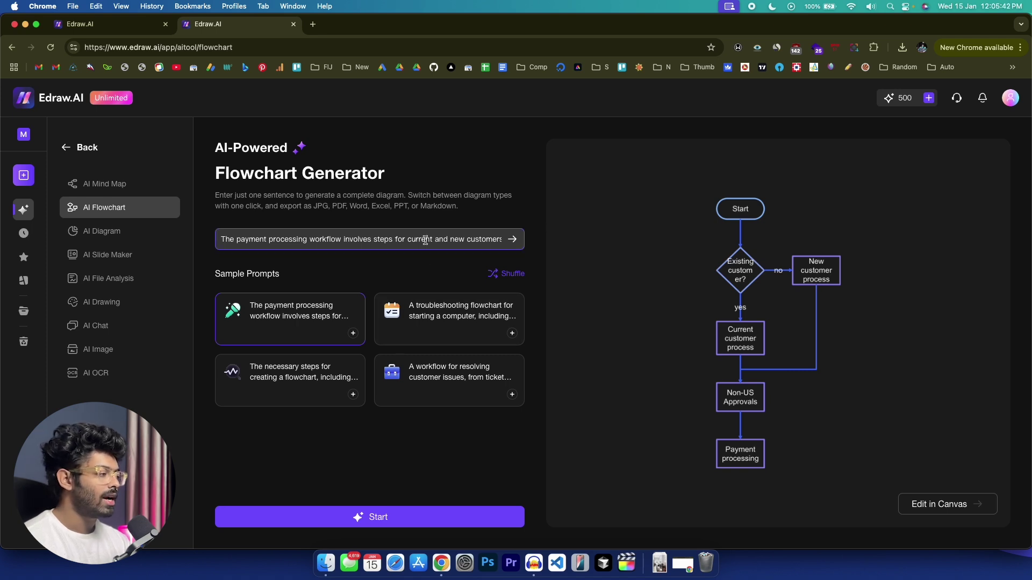
key(super+a)
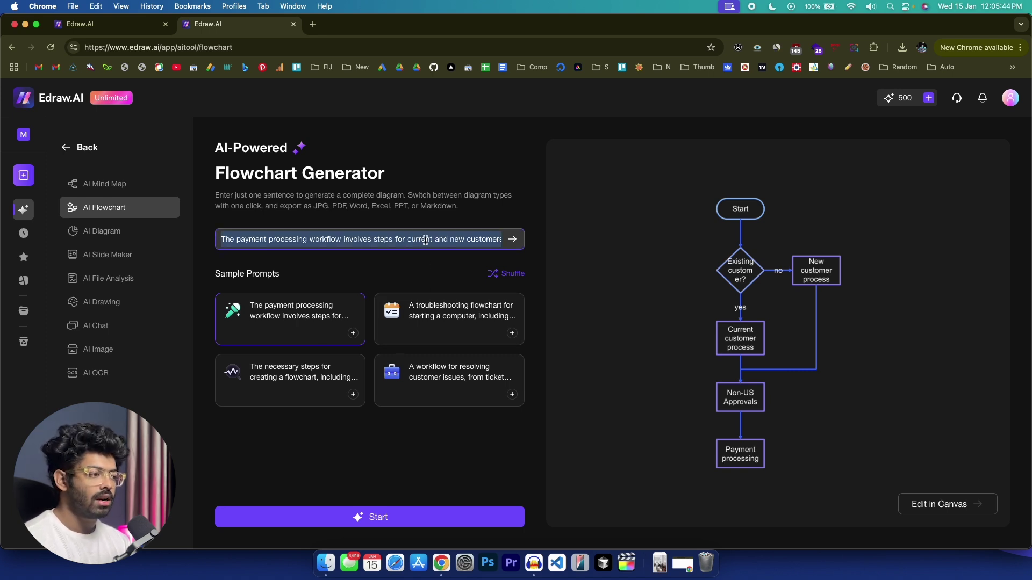
click(877, 372)
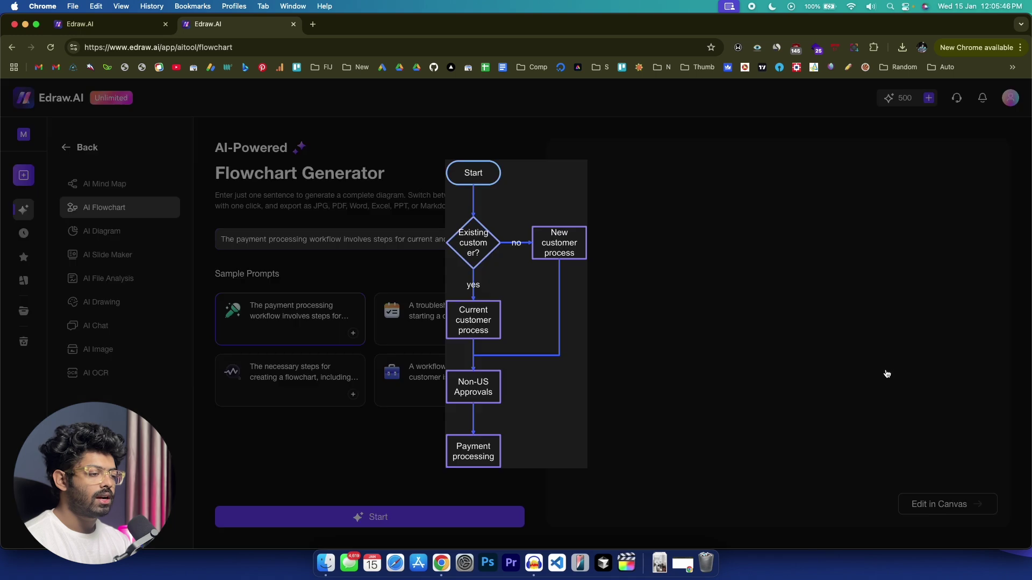
click(924, 502)
click(946, 504)
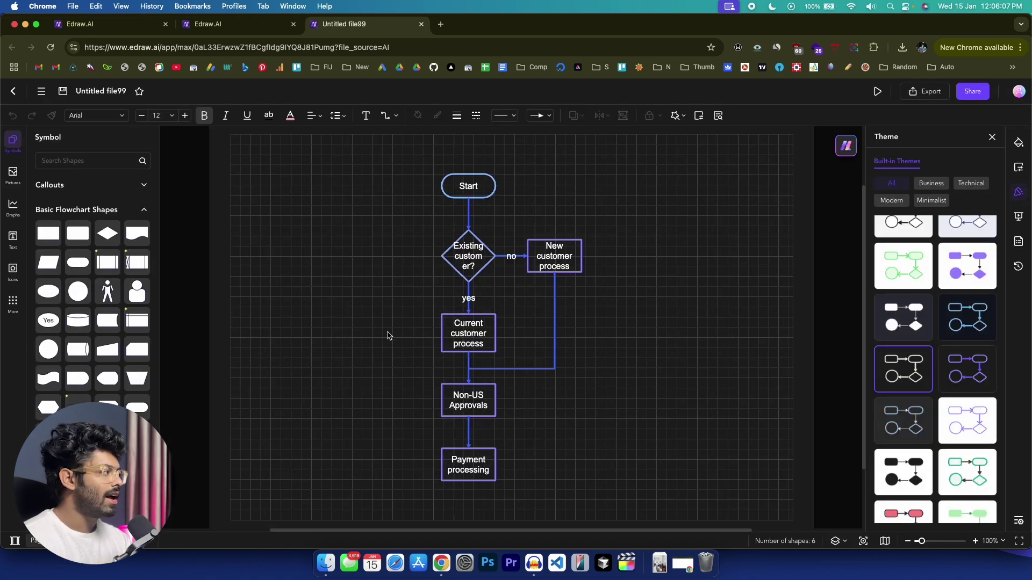
- Apply the light built-in theme with green-outlined shapes to the payment processing flowchart
click(462, 188)
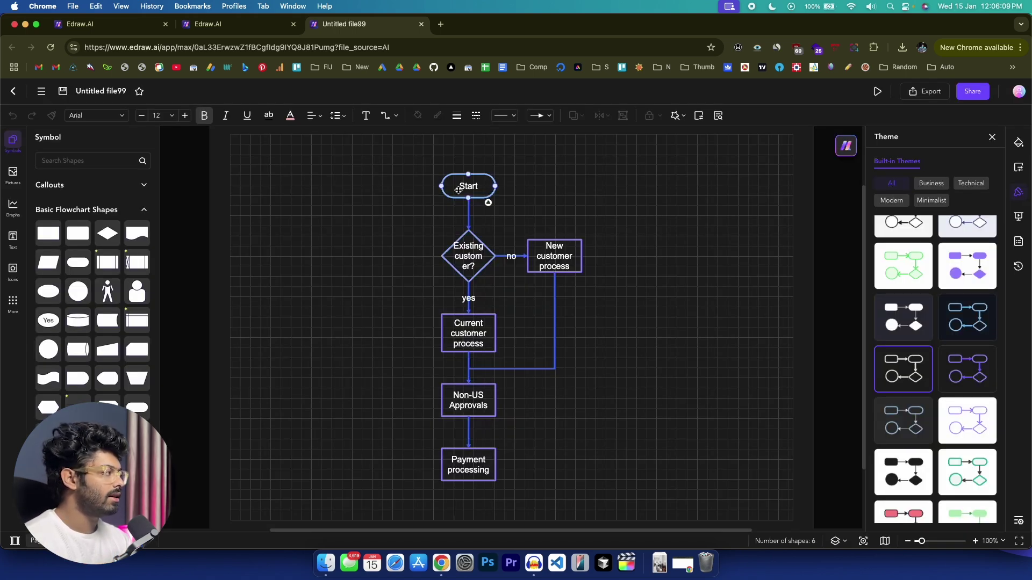
click(466, 252)
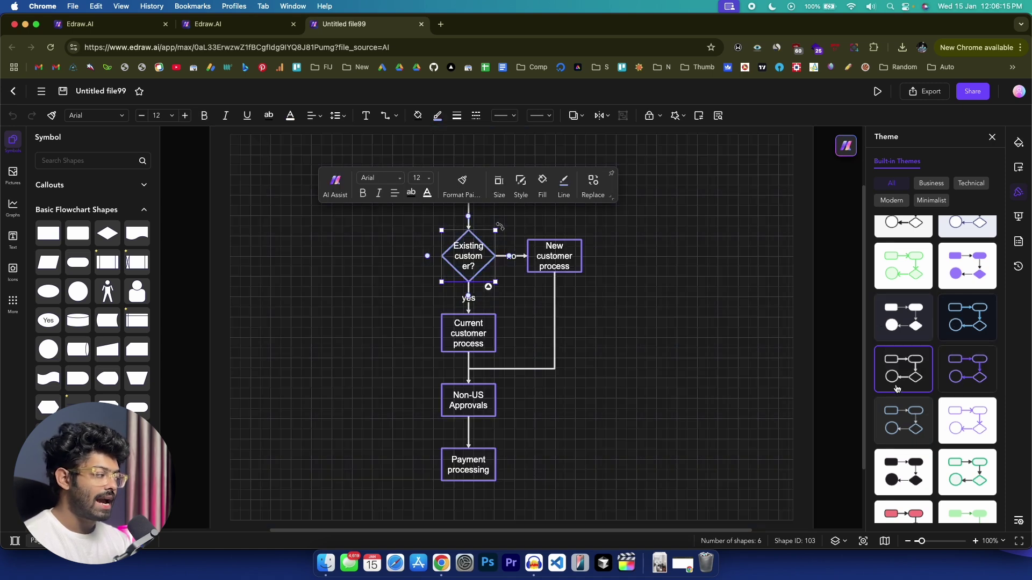
scroll(895, 398, down, 1)
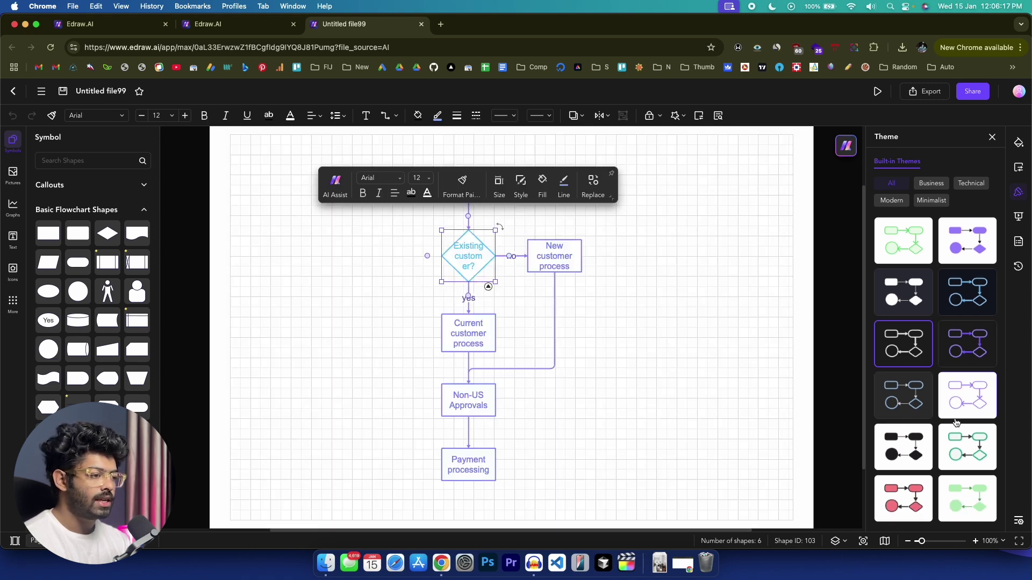
click(973, 448)
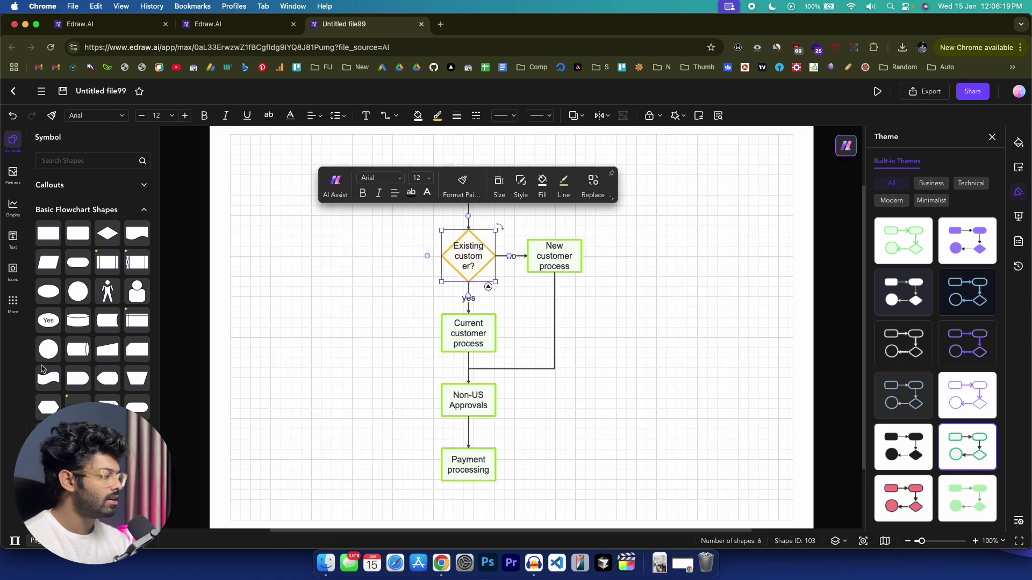
- Insert a rectangle labelled "New text" into the connector between New customer process and Non-US Approvals
drag(49, 235, 525, 405)
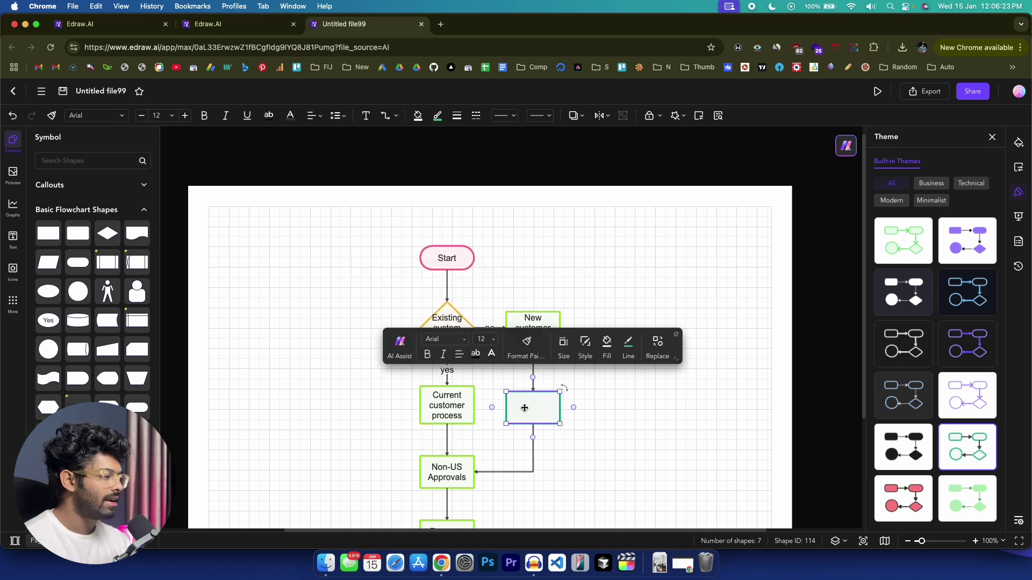
scroll(516, 318, down, 2)
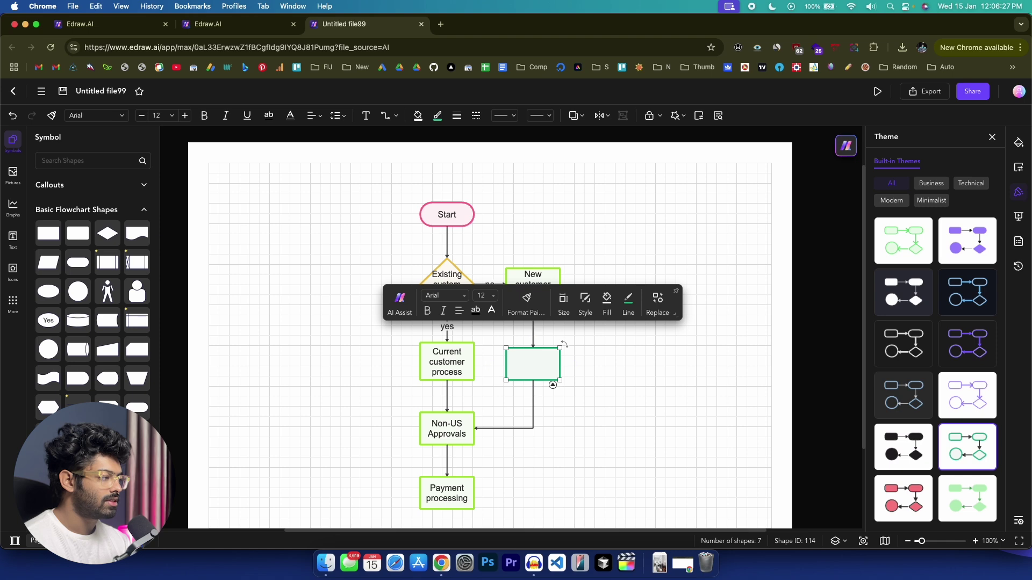
double_click(522, 371)
text(New text)
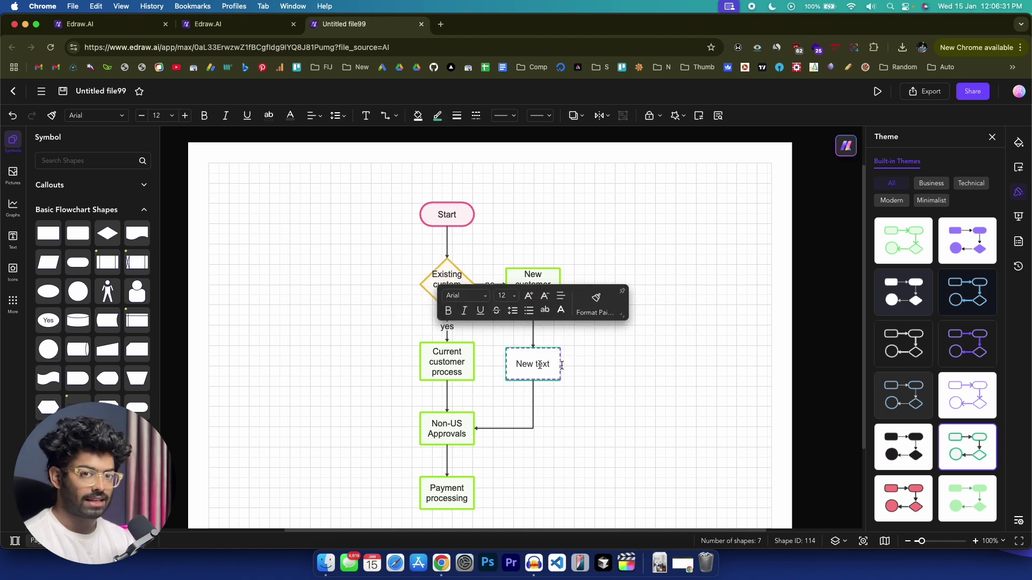
click(590, 376)
scroll(557, 365, down, 1)
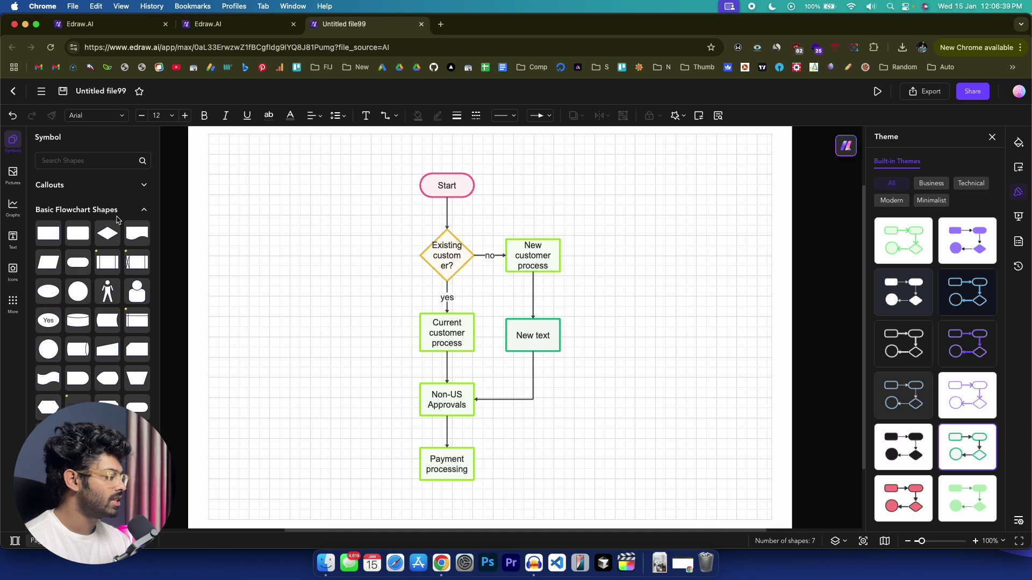
- Look through the picture, graph, text, icon and symbol libraries available for the flowchart
click(13, 174)
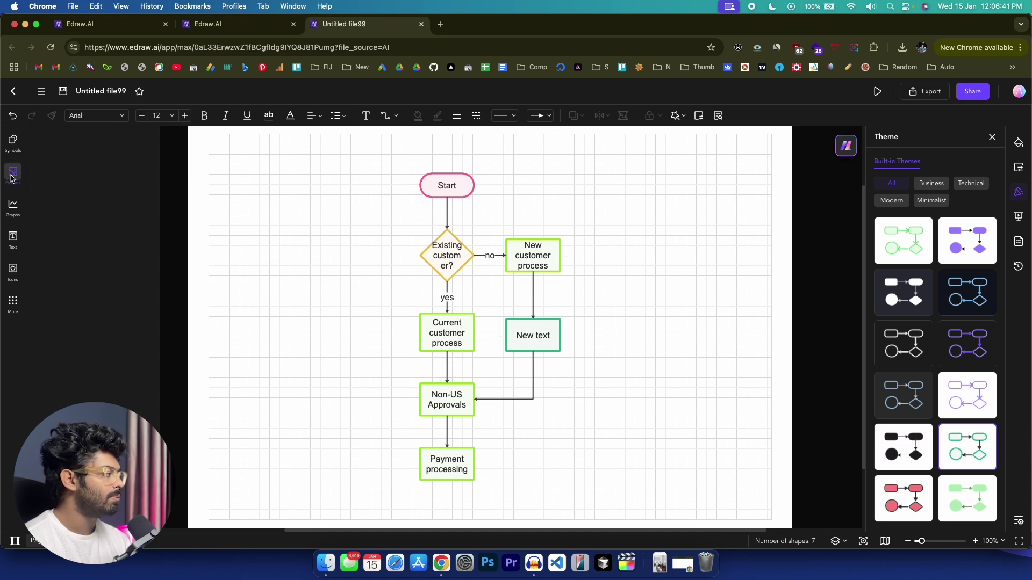
click(14, 207)
click(13, 237)
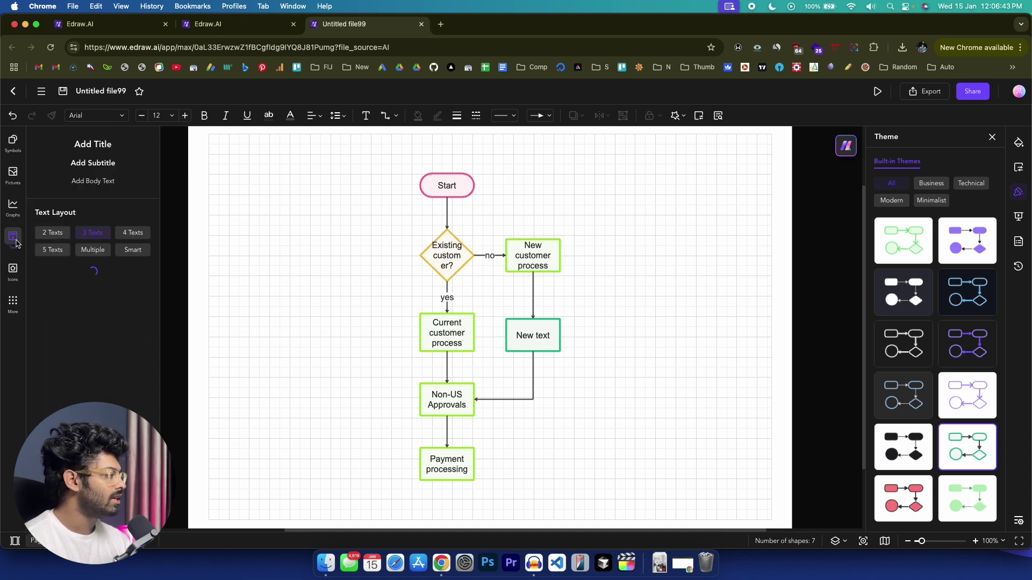
click(13, 269)
click(13, 141)
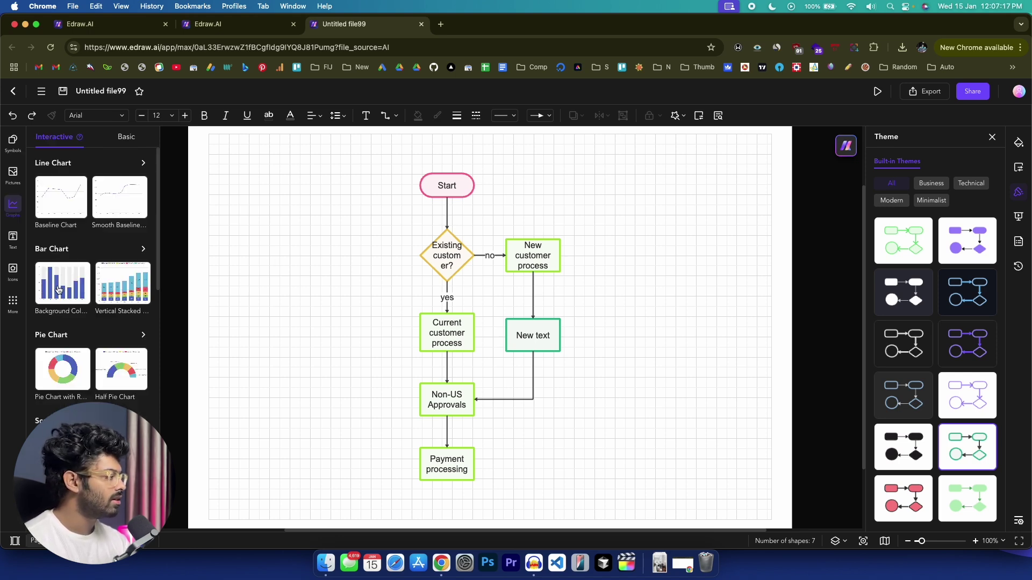
drag(656, 247, 645, 302)
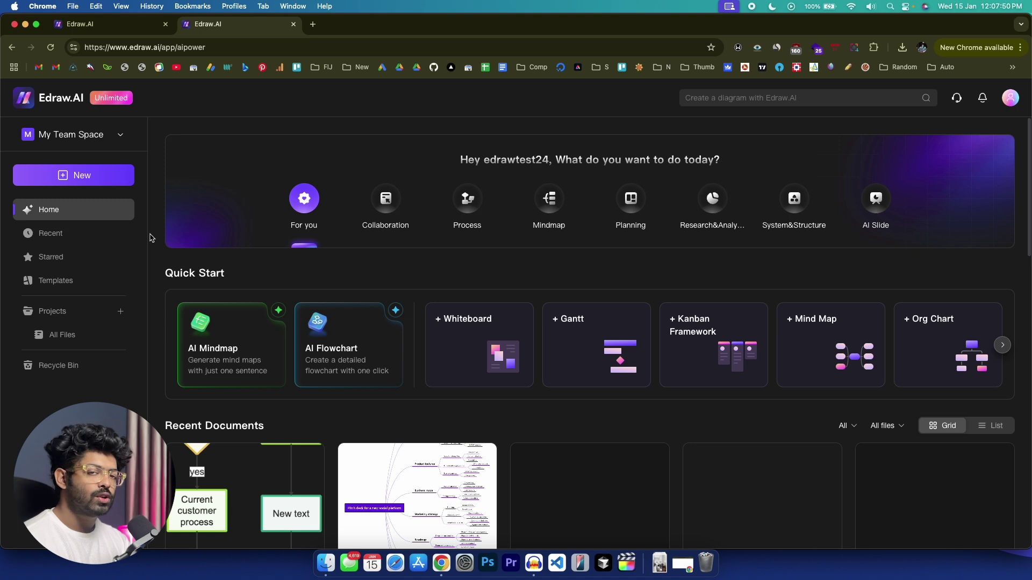
- Create a new whiteboard and draw a rounded flowchart rectangle labelled "Frontend" on it
mouse_move(485, 326)
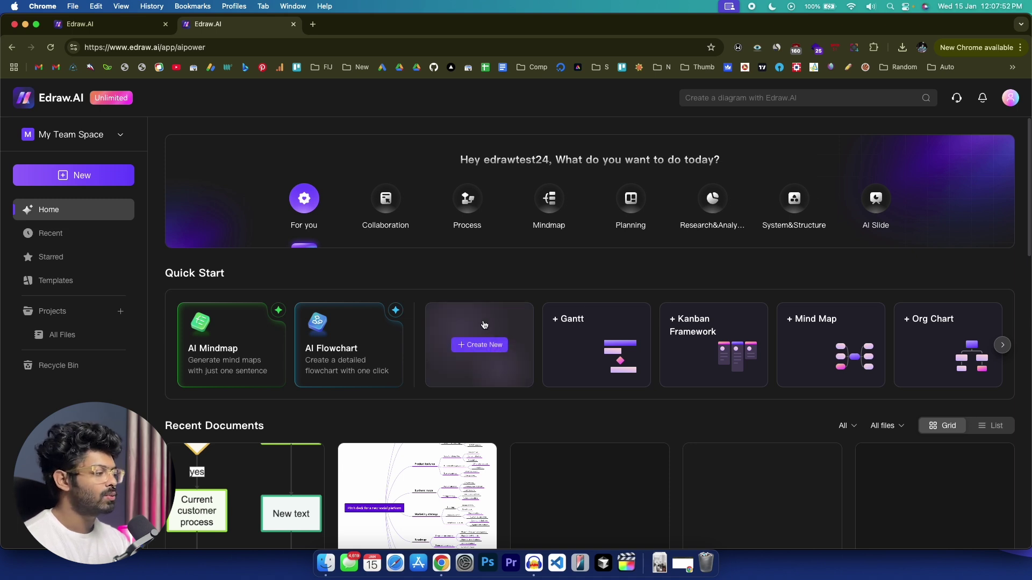
click(471, 344)
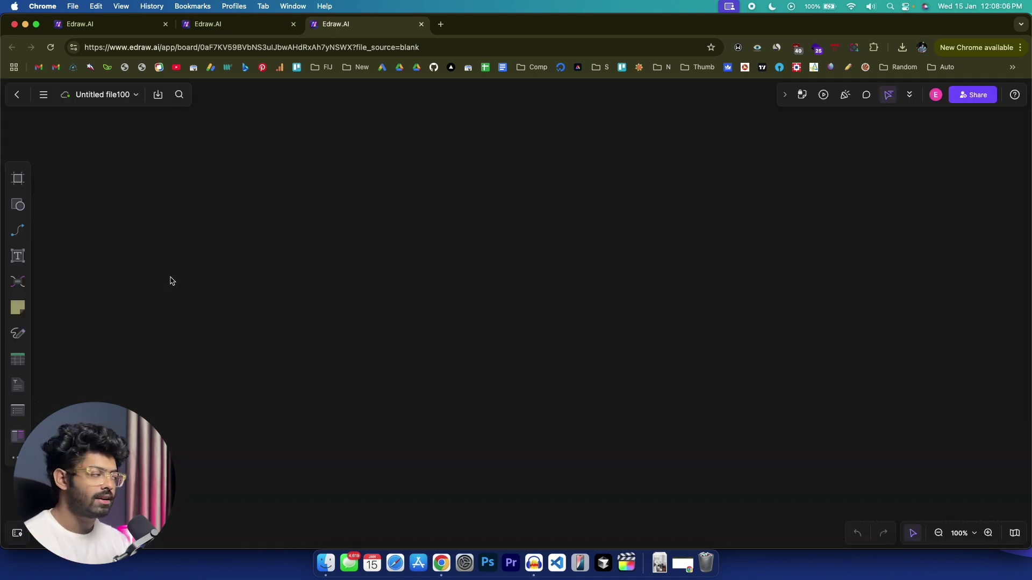
click(17, 204)
click(44, 209)
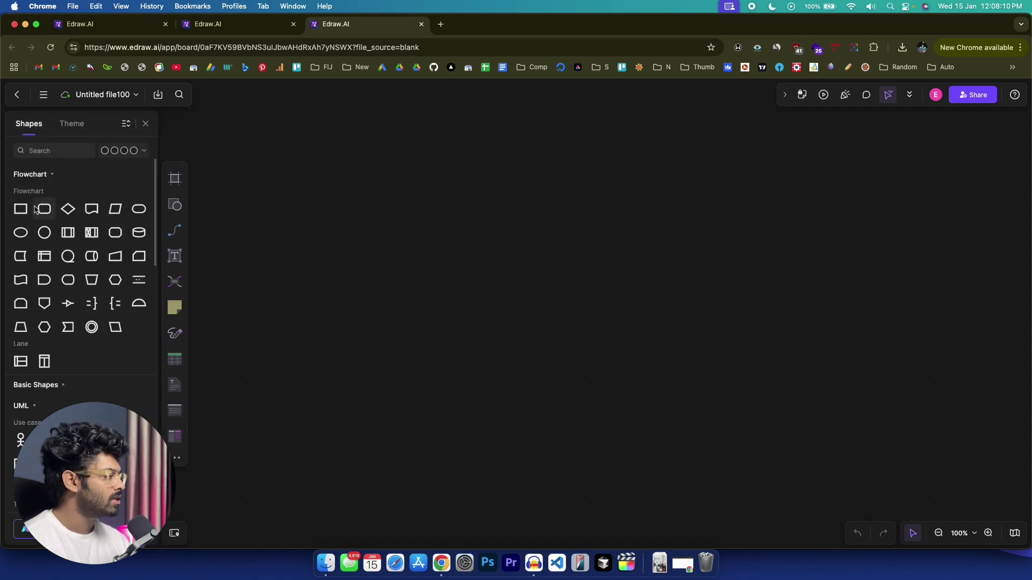
drag(275, 188, 430, 251)
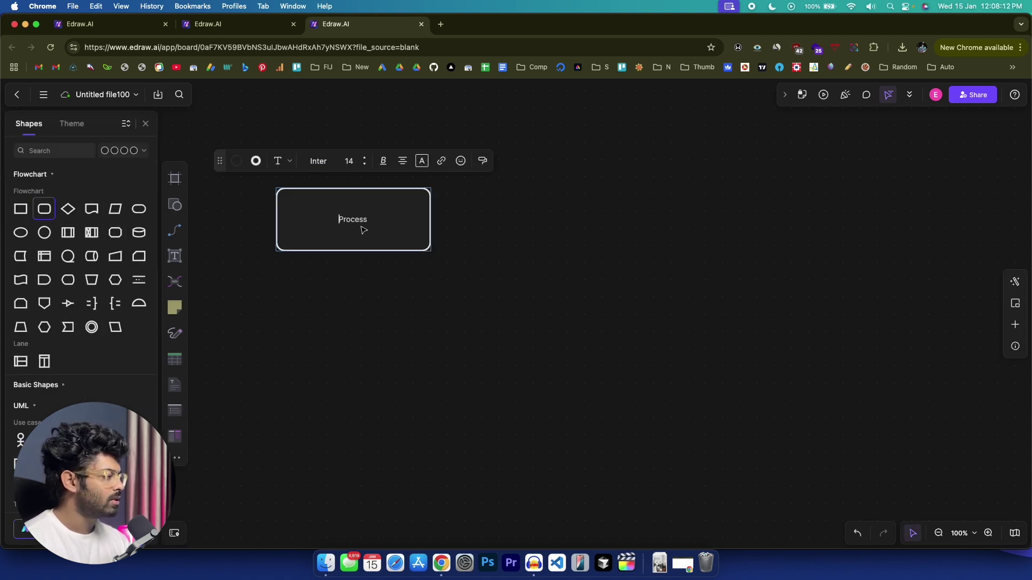
double_click(351, 217)
text(F)
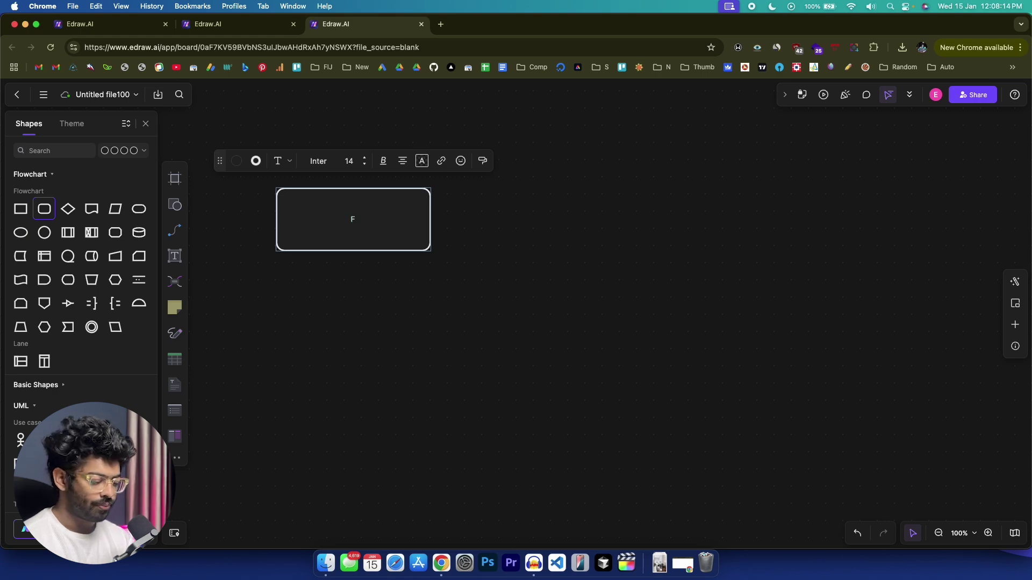
text(rontend)
click(378, 286)
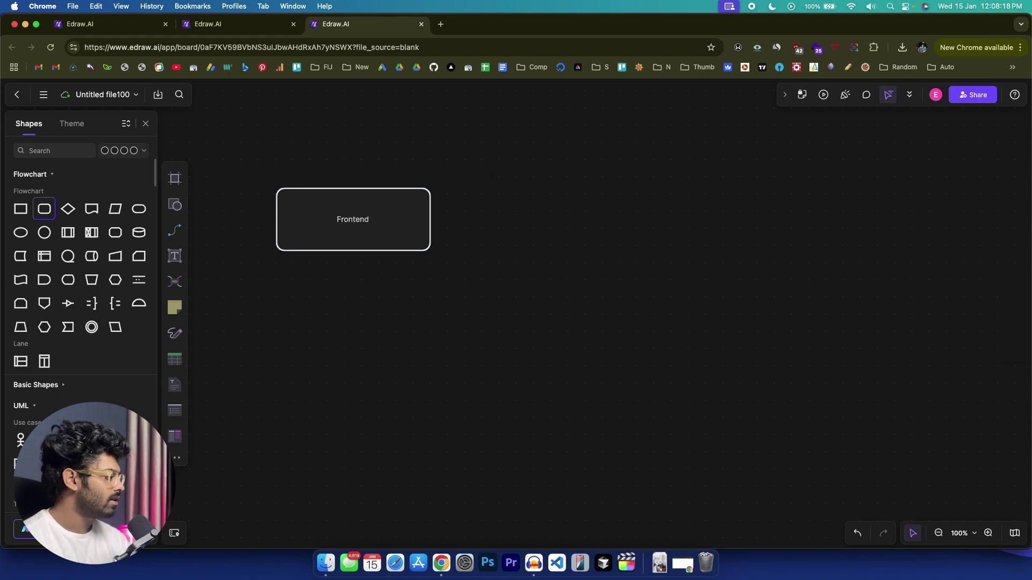
- Draw a rightward arrow from the Frontend box to a new rounded rectangle labelled "backend"
drag(430, 220, 576, 219)
click(44, 208)
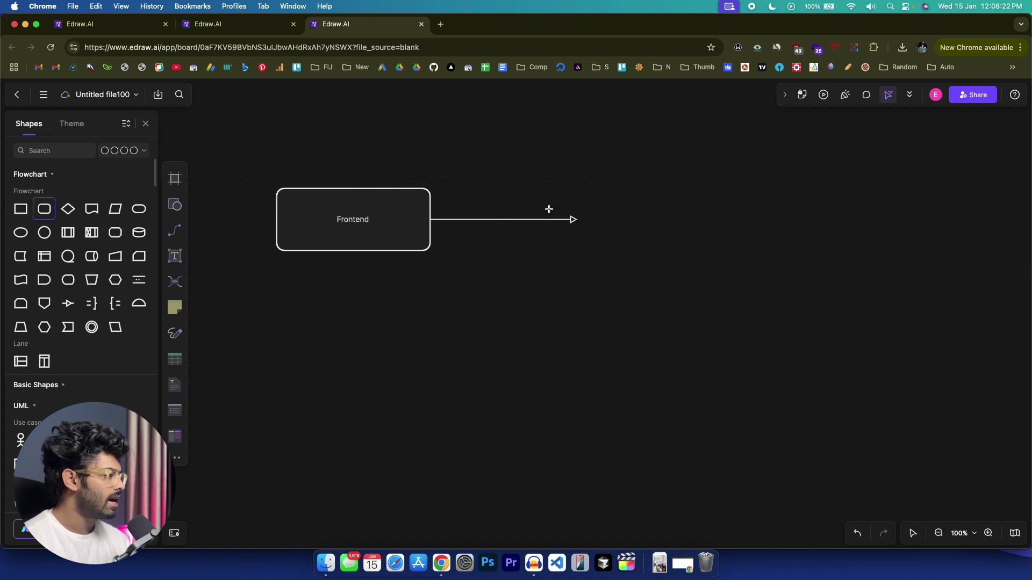
mouse_move(581, 180)
mouse_down()
mouse_move(665, 243)
mouse_move(716, 244)
mouse_move(724, 258)
mouse_up()
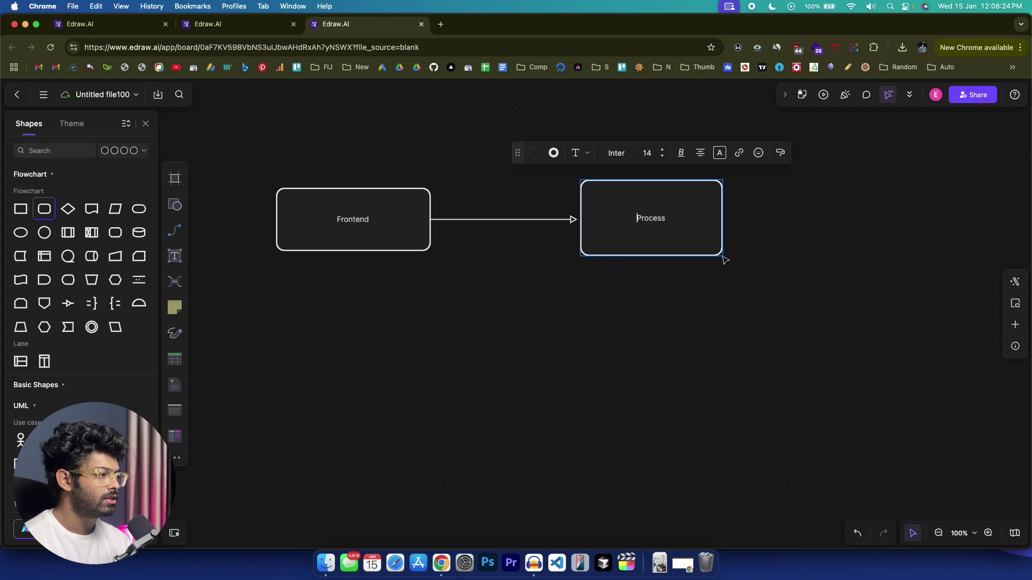
text(backend)
key(super+a)
text(backend)
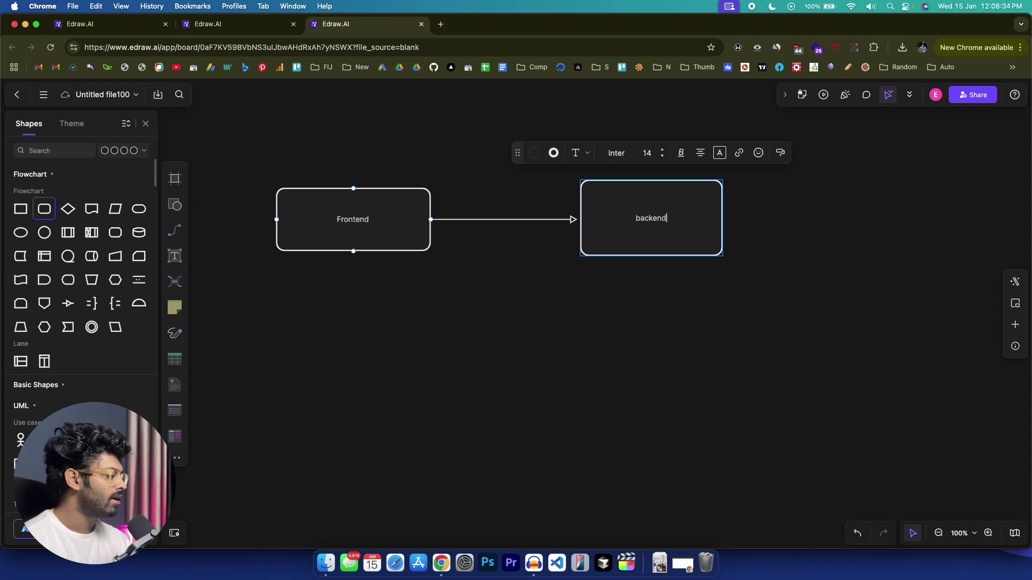
key(Escape)
- Connect the backend box by an arrow to a new rounded rectangle labelled "third party api"
drag(722, 217, 993, 255)
click(819, 209)
double_click(916, 219)
text(third party api)
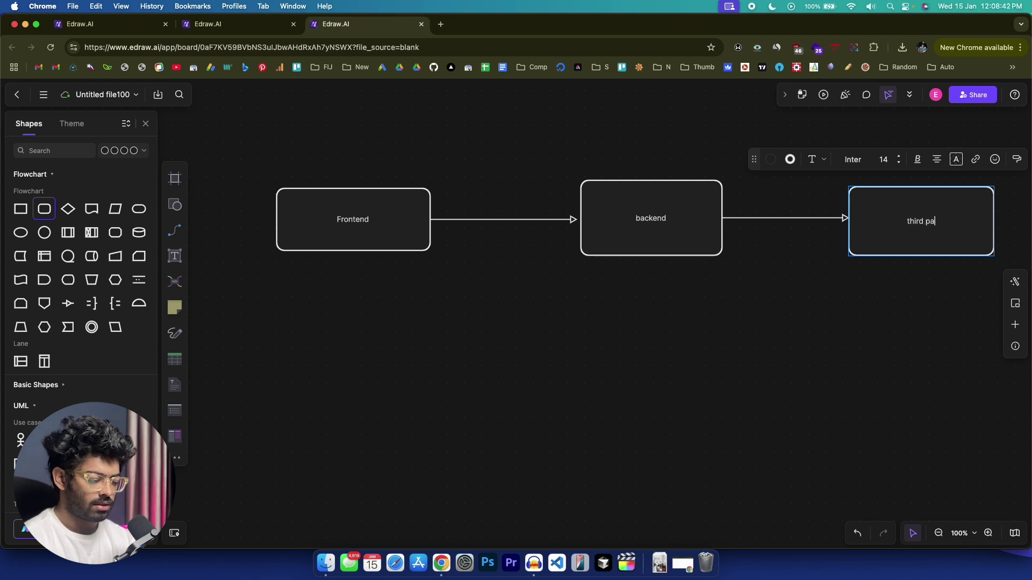
click(897, 273)
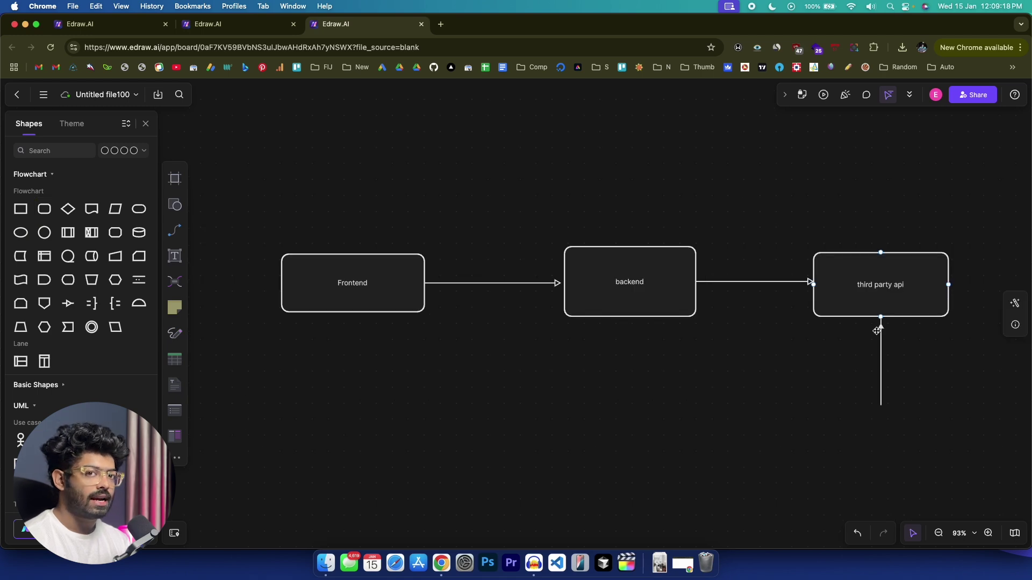
- Route return arrows from the third party api box back to backend and from backend back to Frontend
drag(876, 331, 621, 324)
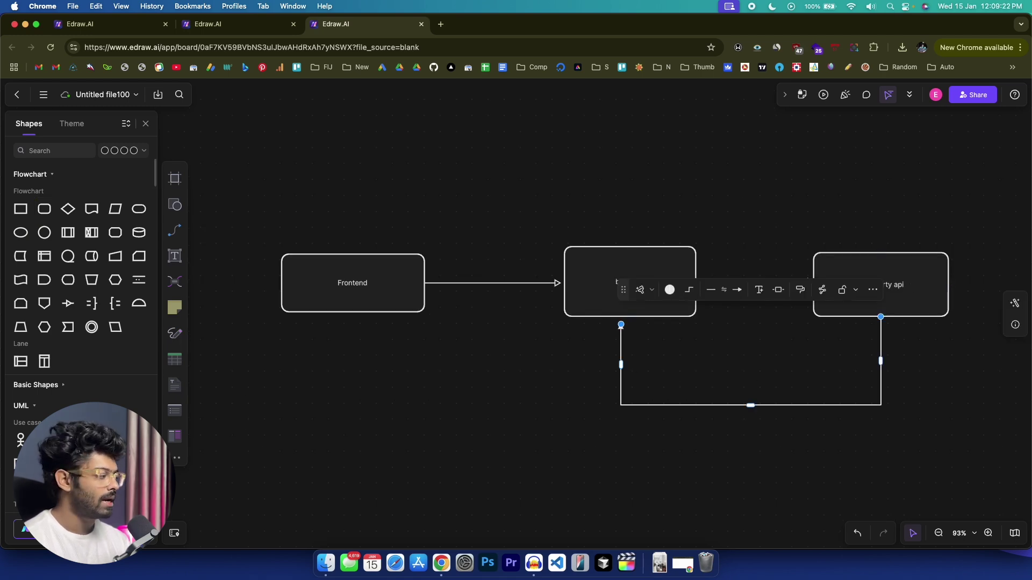
click(446, 392)
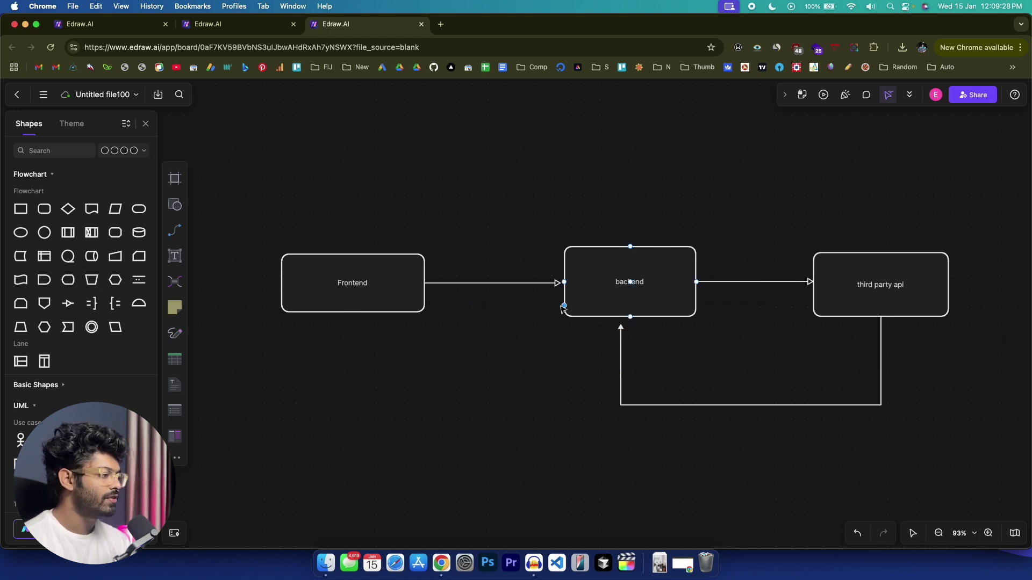
drag(563, 306, 428, 304)
click(454, 355)
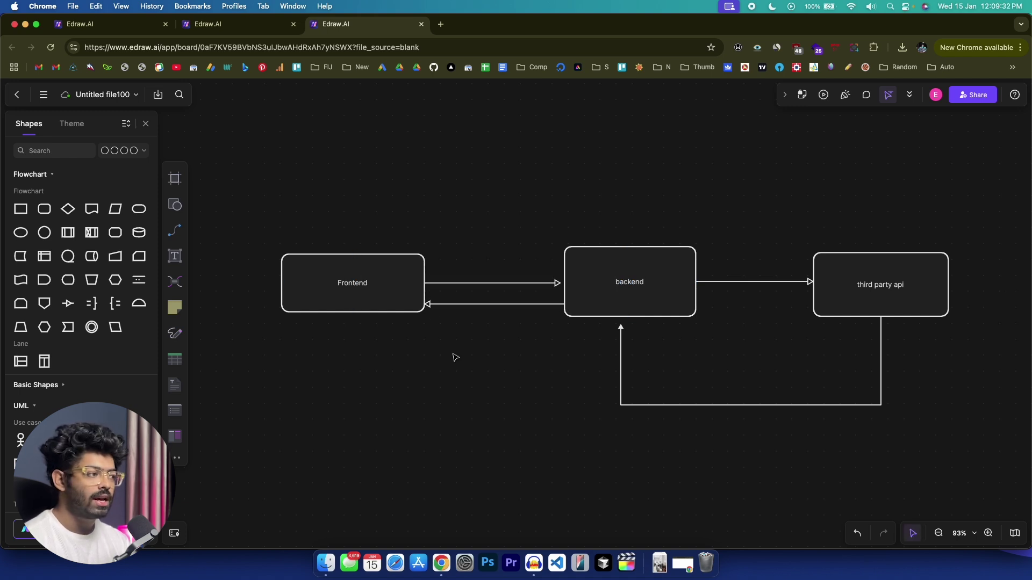
- Place the text "whiteboard example" as a heading above the diagram, between the Frontend and backend boxes
scroll(454, 355, down, 3)
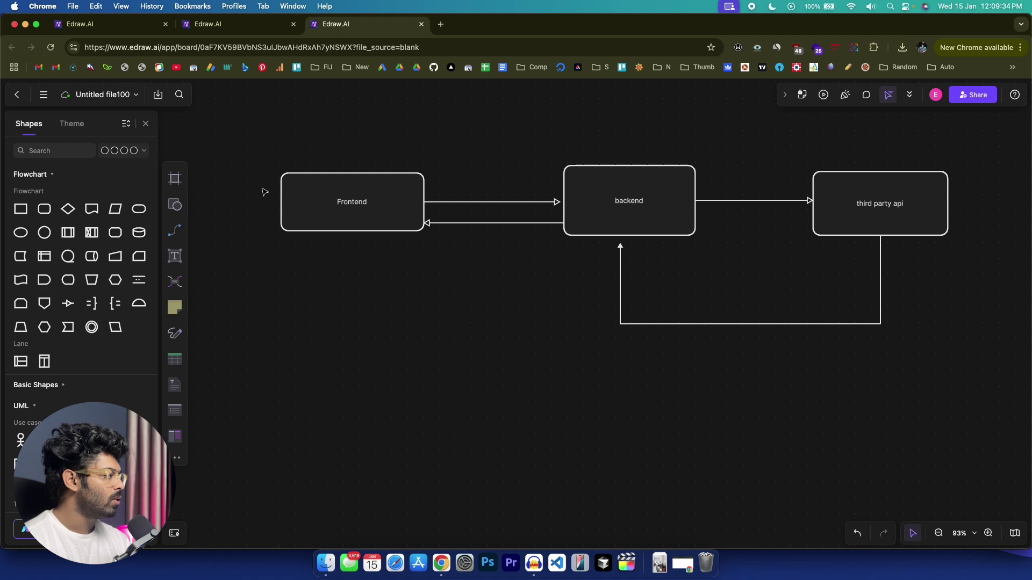
click(176, 258)
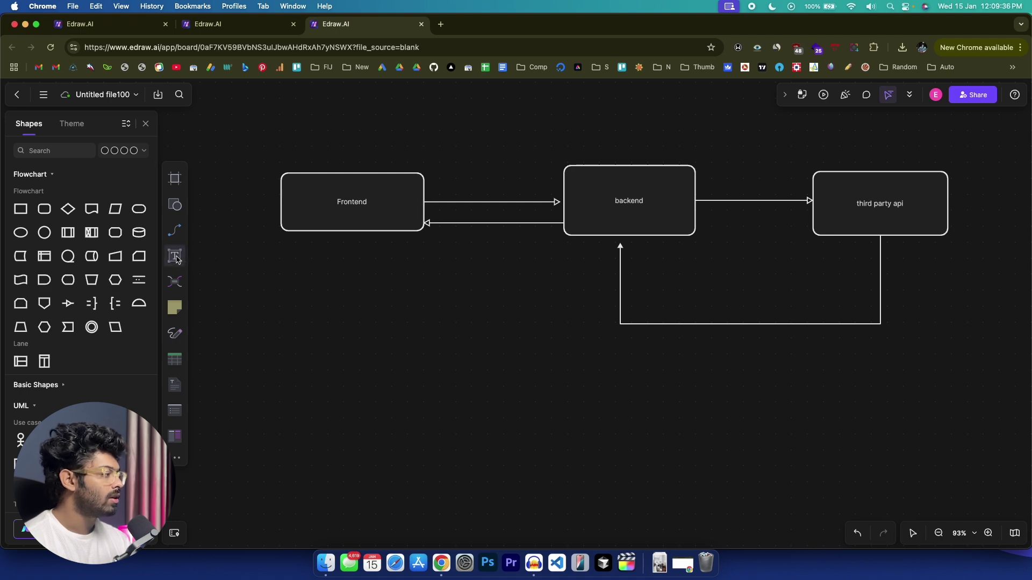
click(419, 127)
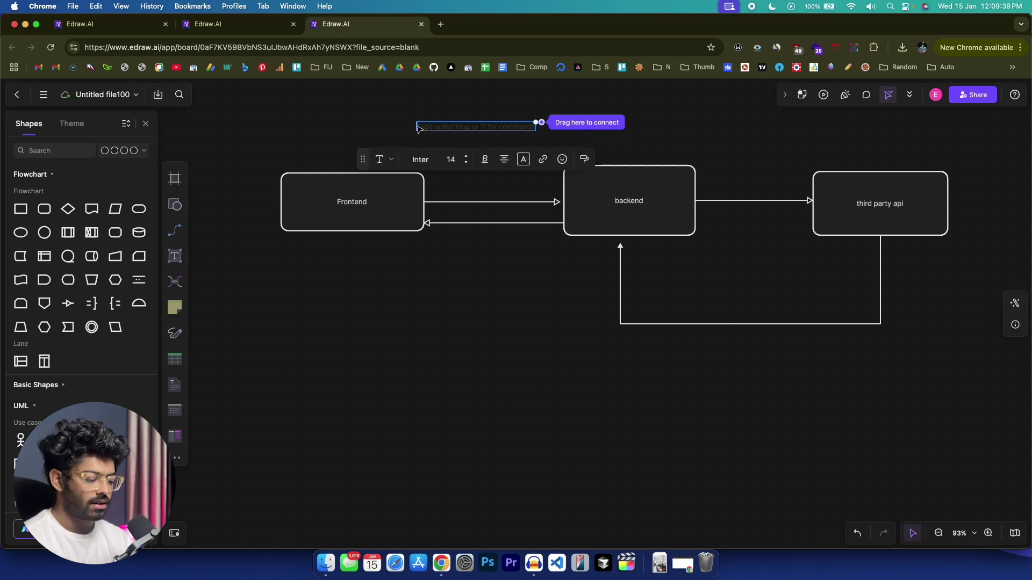
text(white)
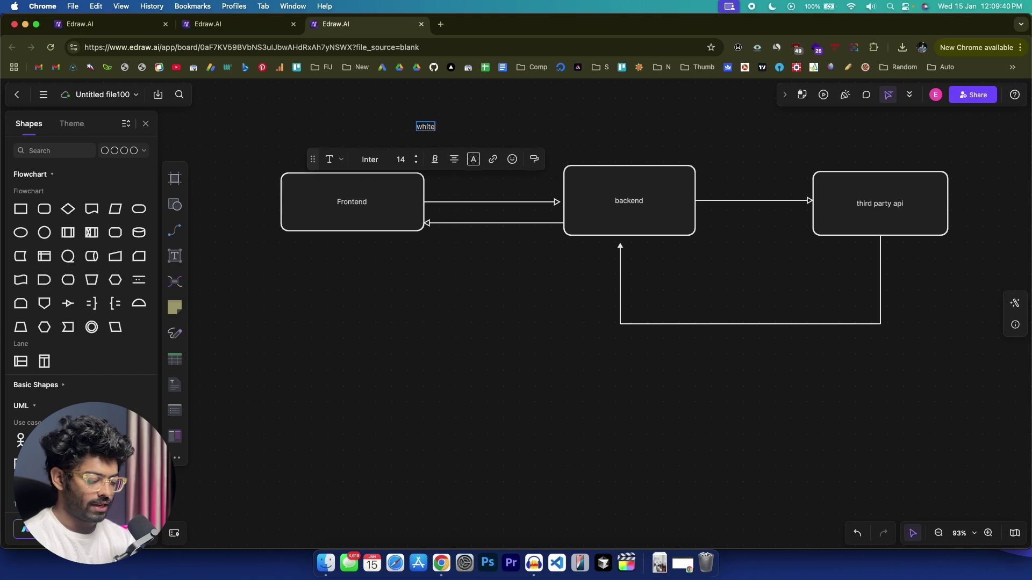
text(board example)
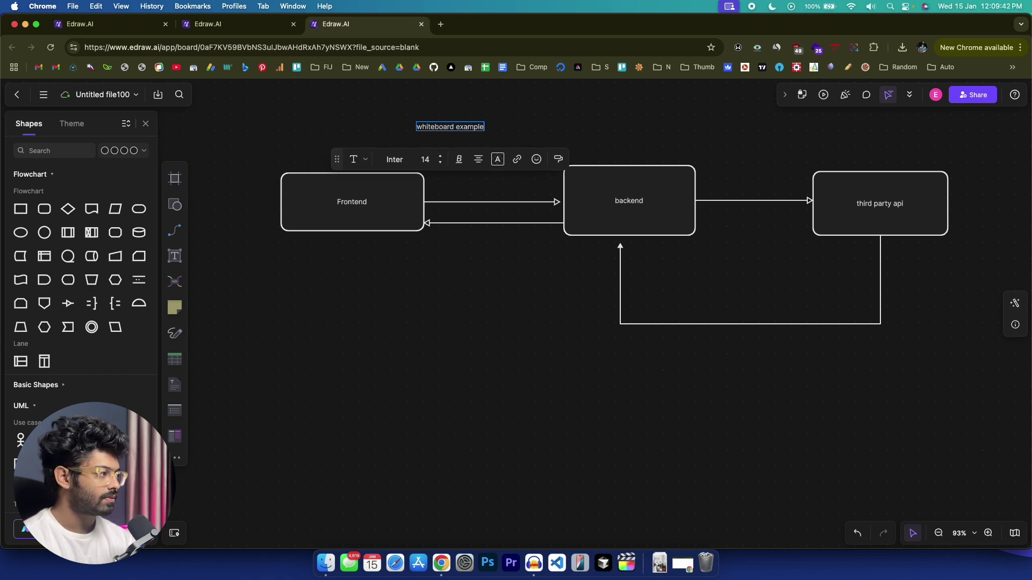
- Set the font size of the "whiteboard example" heading to 18
click(425, 159)
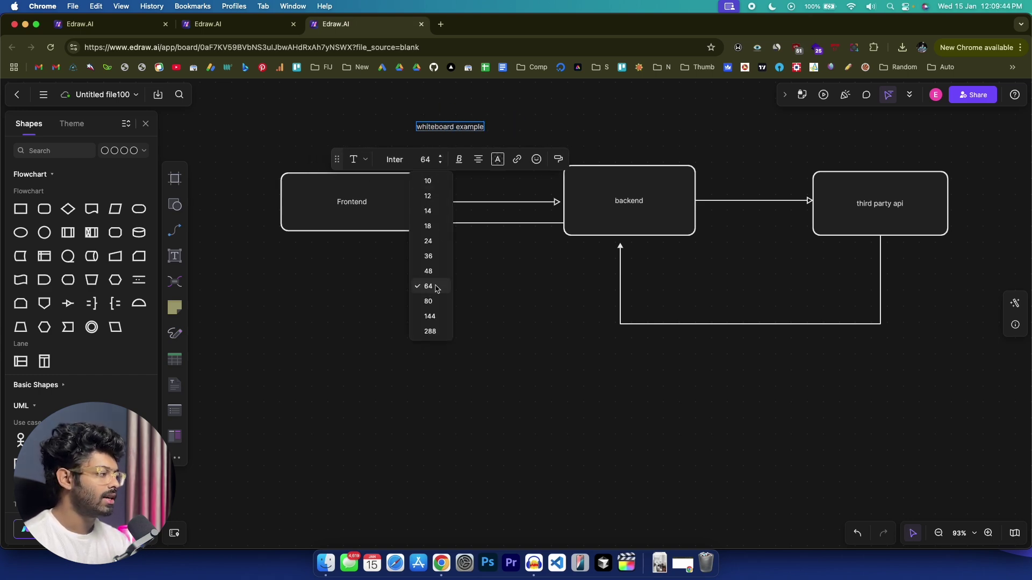
click(430, 286)
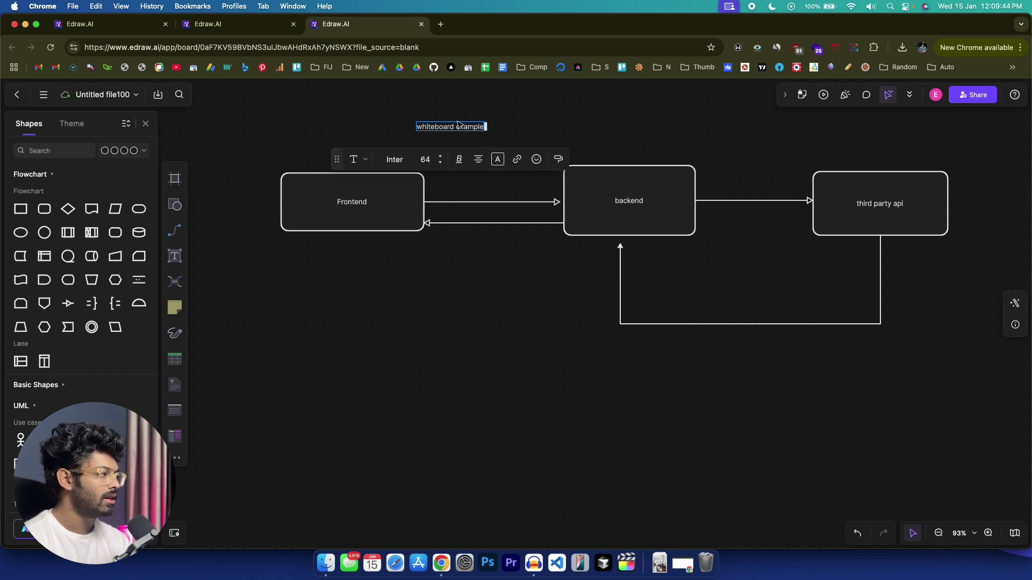
click(437, 159)
click(443, 268)
click(420, 158)
click(423, 225)
- Make the "whiteboard example" heading bold
click(435, 157)
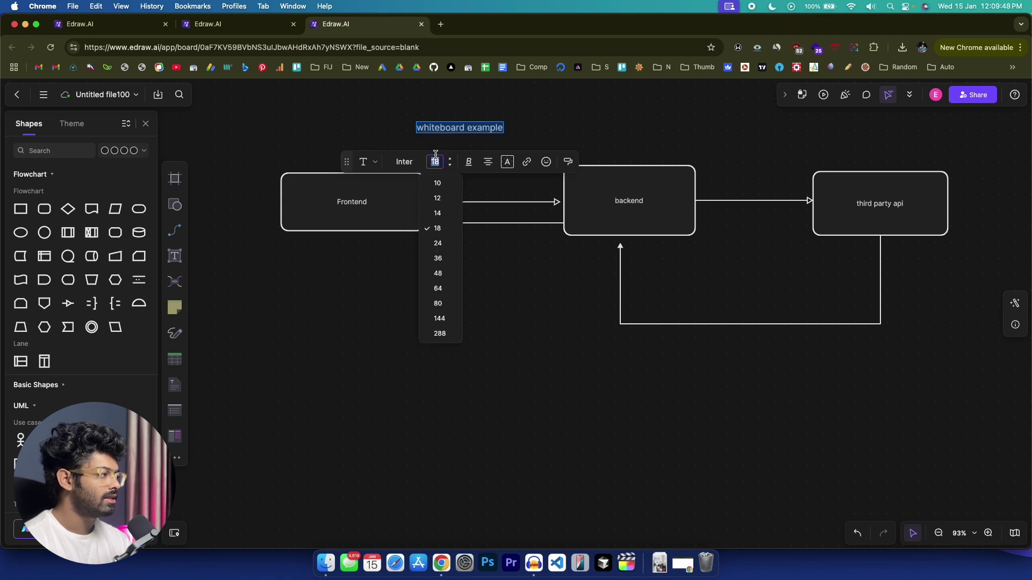
click(404, 161)
click(371, 161)
click(469, 161)
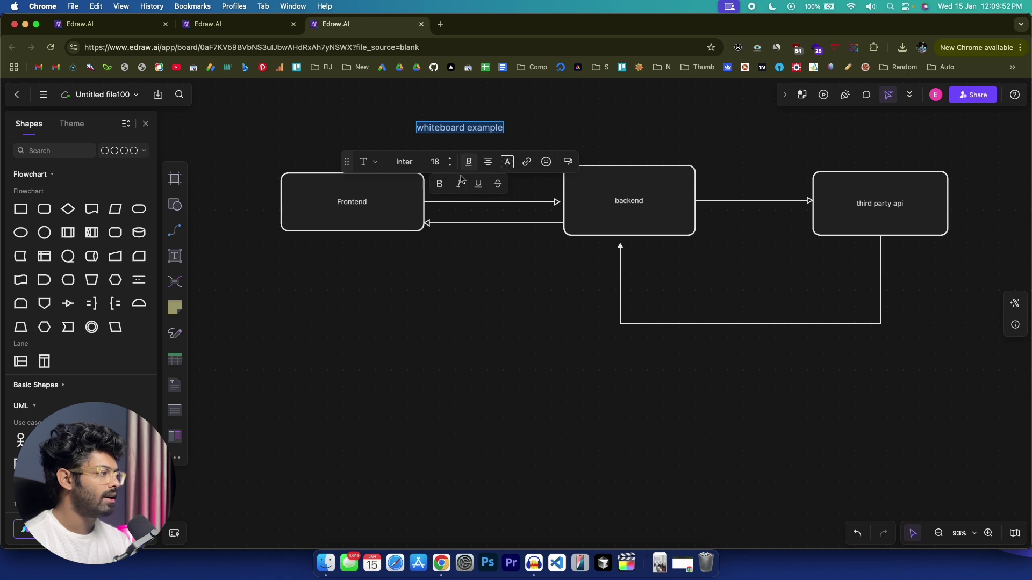
click(439, 185)
click(468, 289)
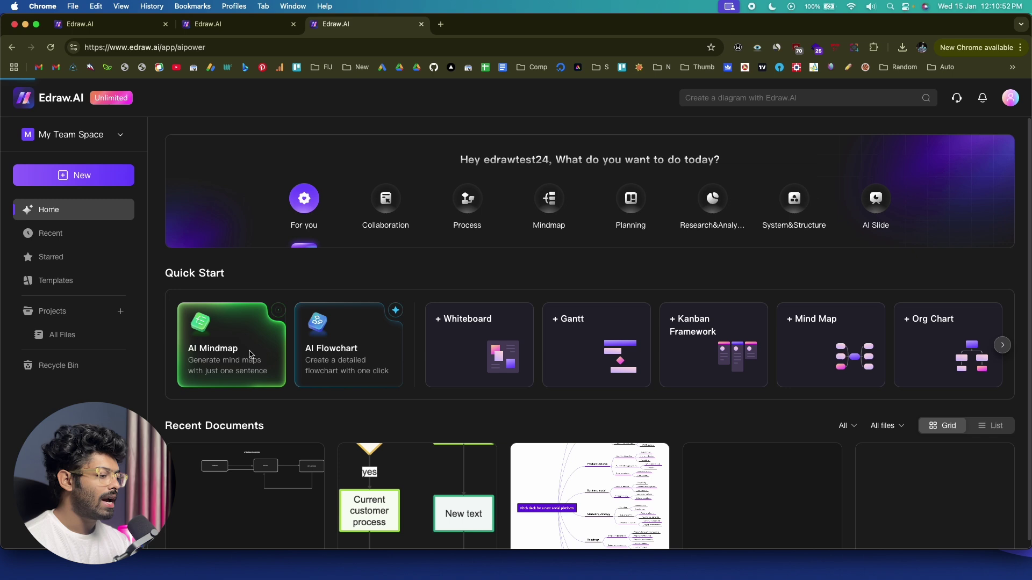
- Open the AI Diagram generator from the home page and choose Pie Chart as the diagram type
click(251, 356)
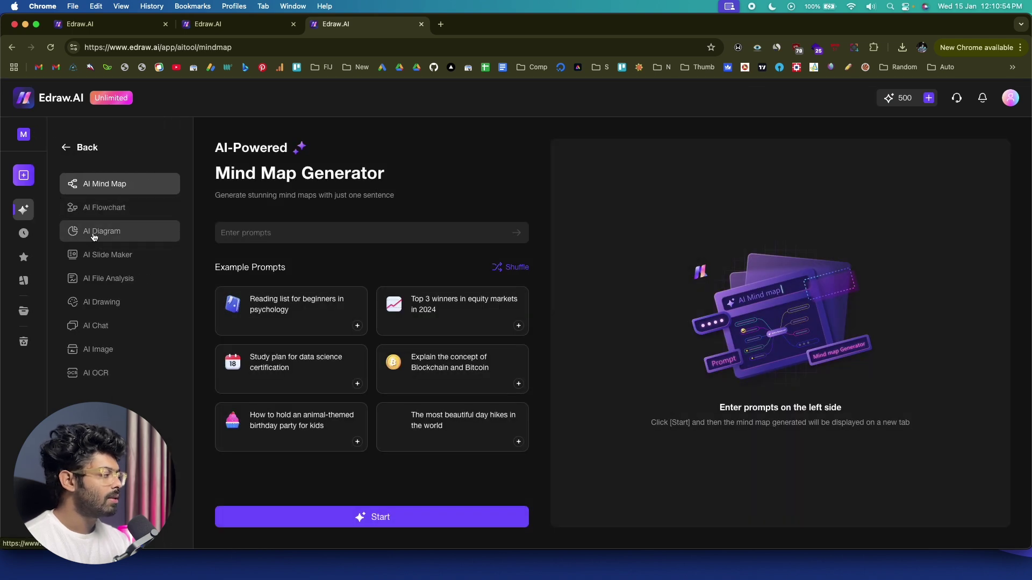
click(90, 237)
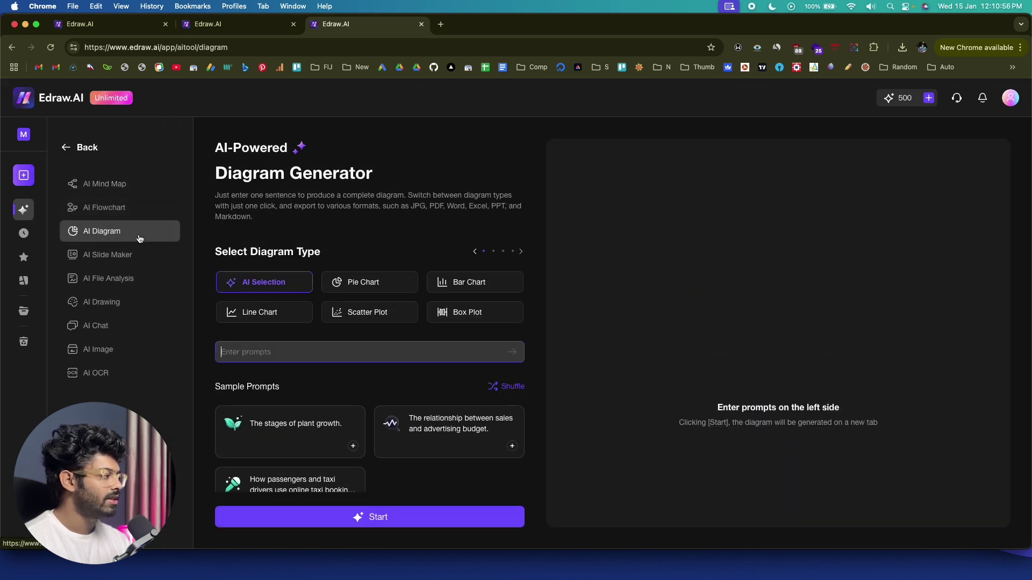
scroll(288, 258, down, 1)
click(369, 257)
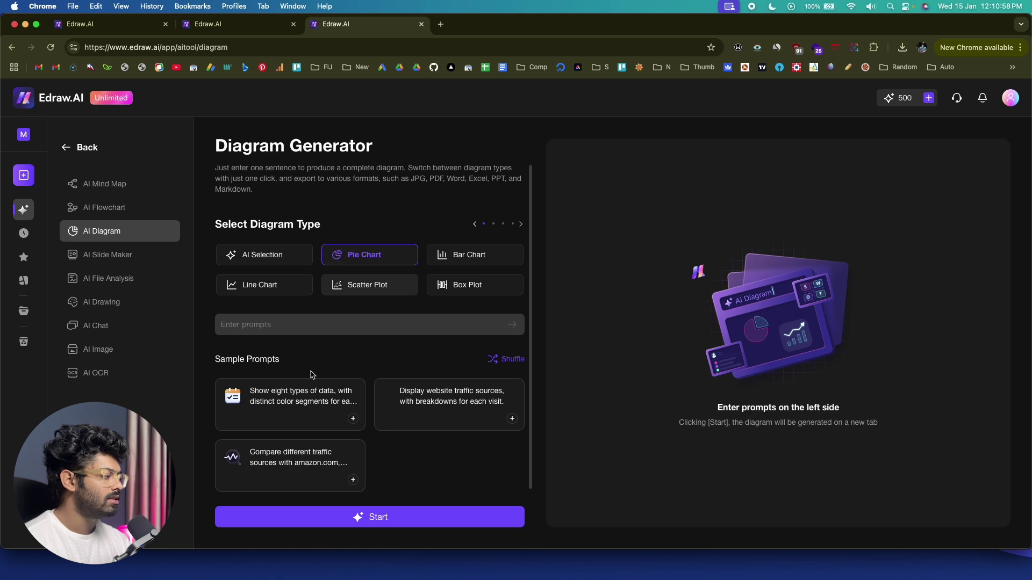
- Generate a pie chart from the sample prompt about showing eight types of data with distinct color segments
click(350, 409)
key(super+Left)
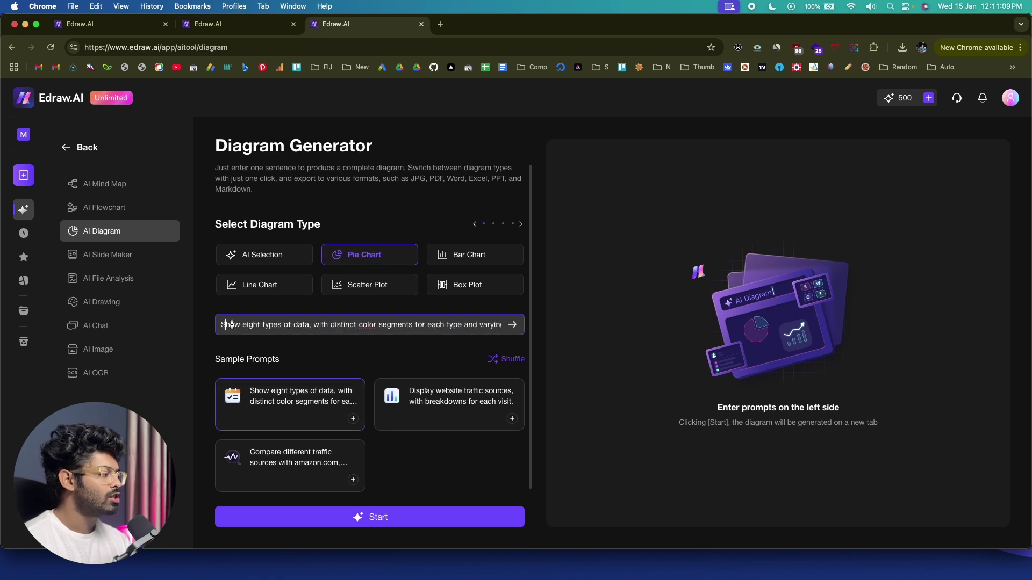
drag(436, 328, 518, 321)
click(449, 332)
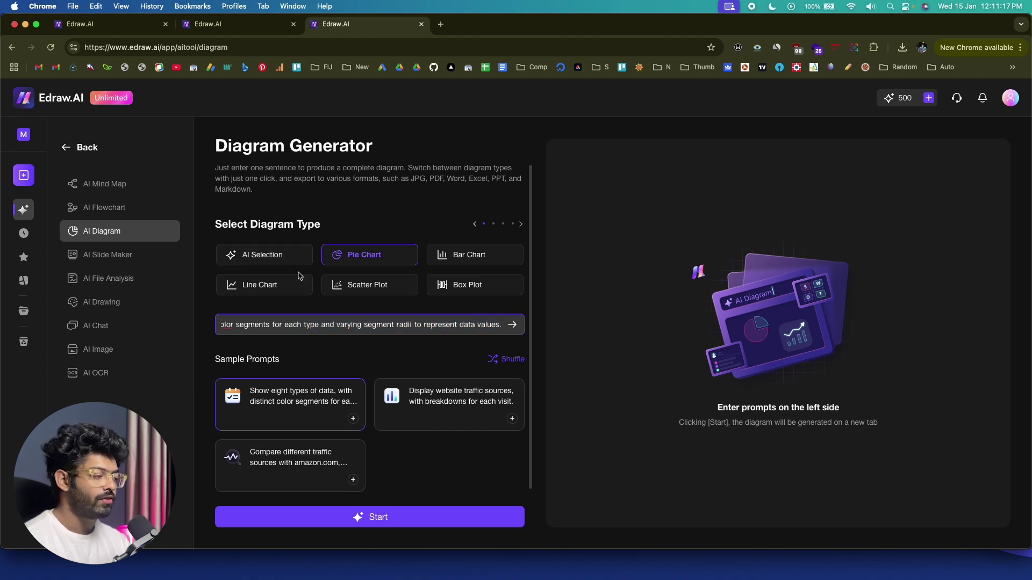
click(381, 521)
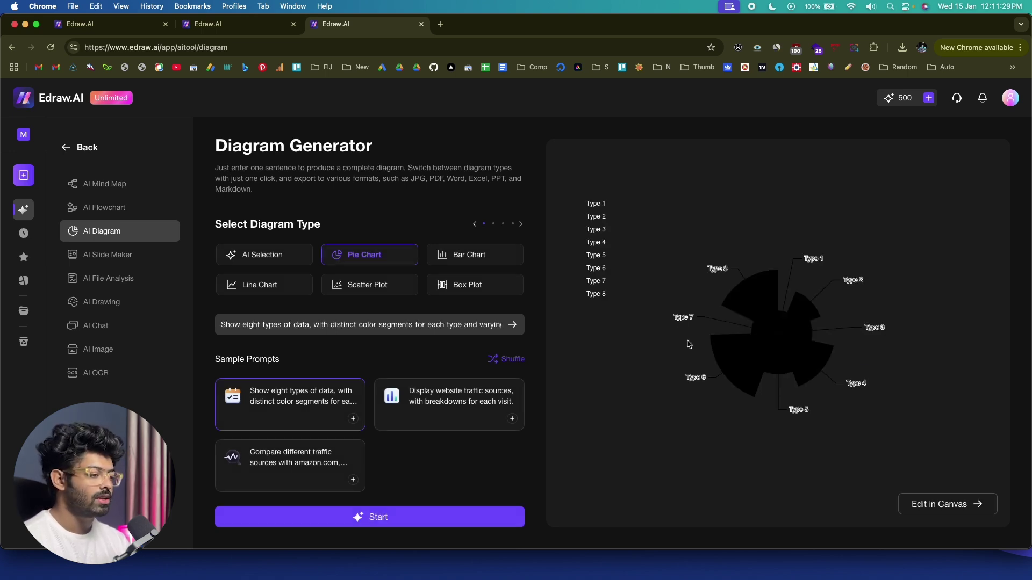
mouse_move(746, 363)
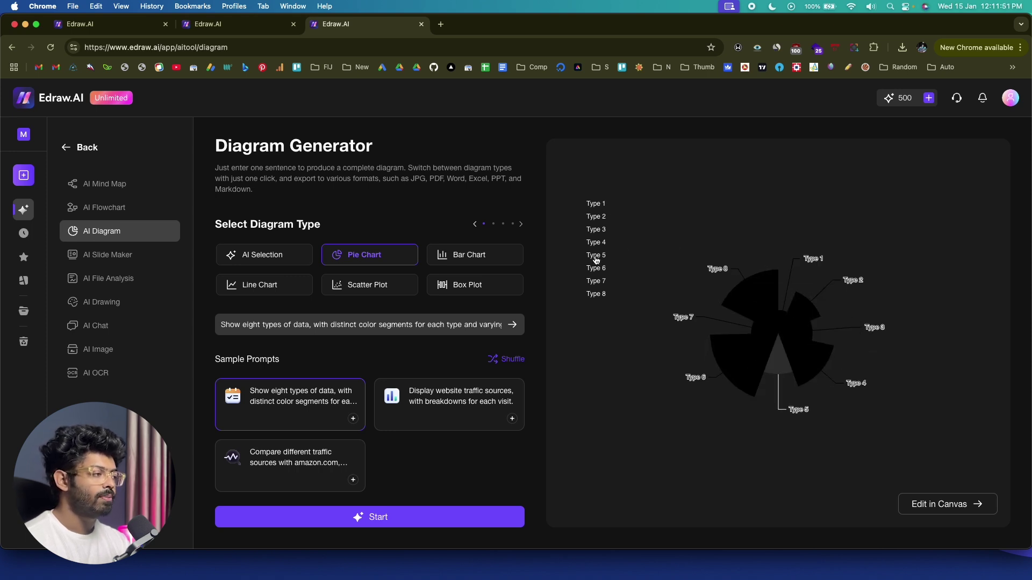
mouse_move(703, 286)
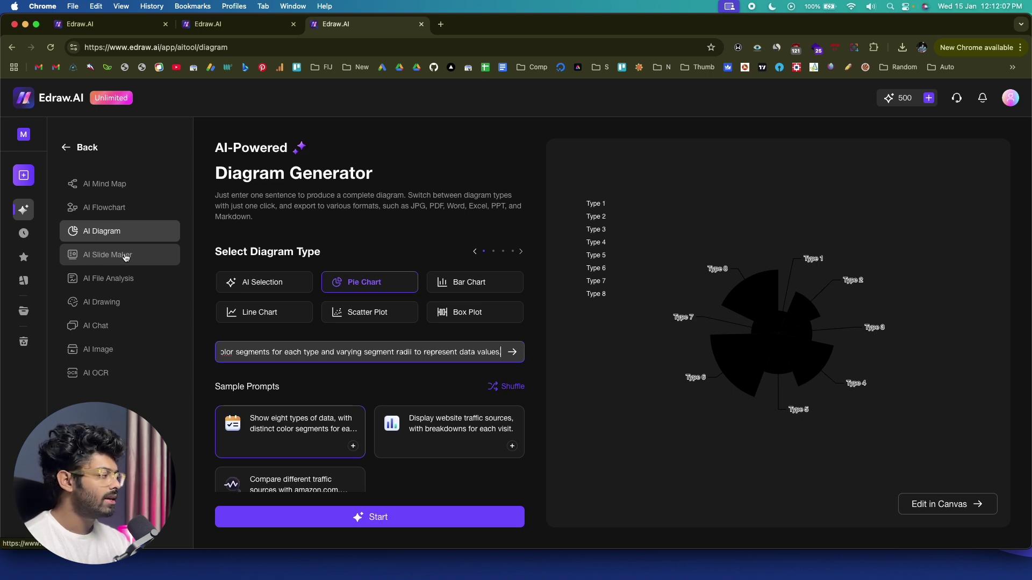
- Generate a presentation outline in AI Slide Maker from the example prompt "Pitch deck for a new social platform"
click(93, 260)
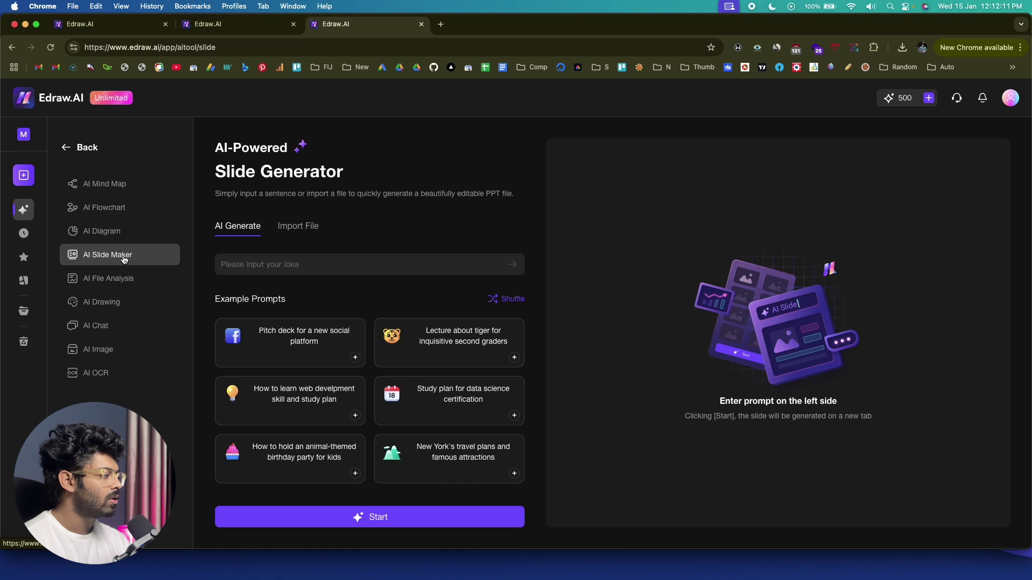
click(304, 347)
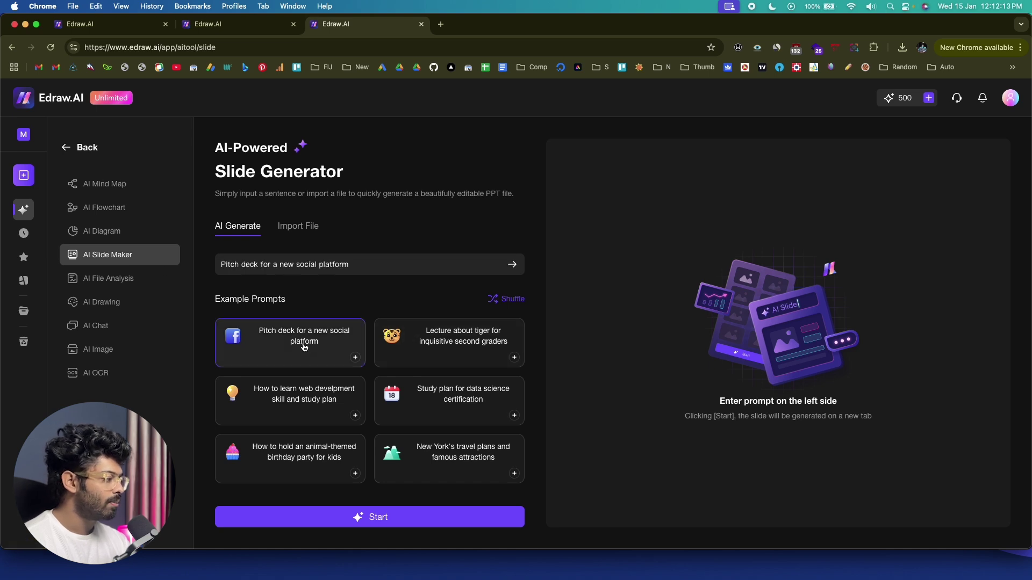
click(370, 517)
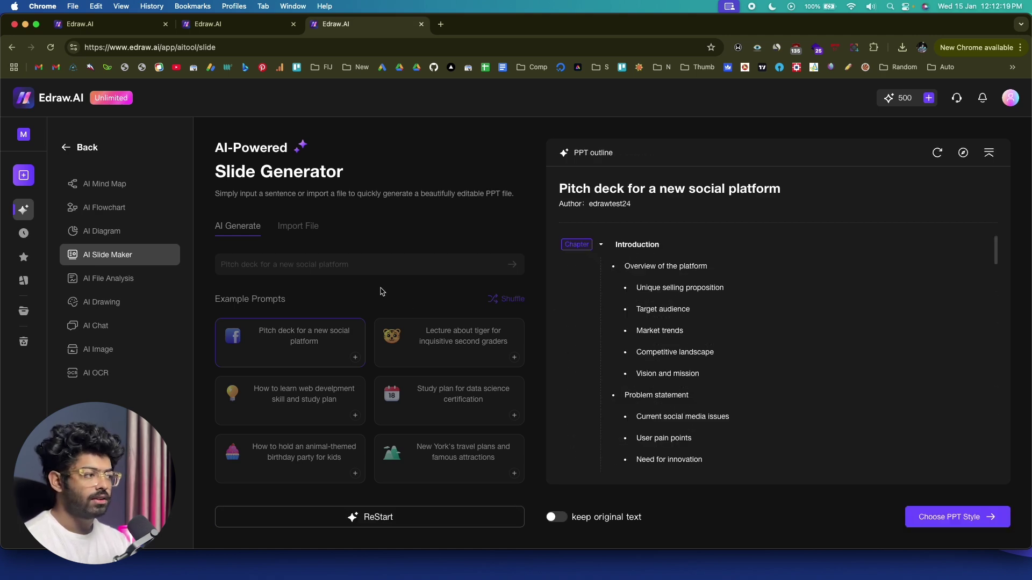
- Review the outline, generate the pitch deck with the dark blue light-curve slide template, and view its content and product features slides
scroll(667, 288, down, 5)
scroll(665, 289, up, 4)
scroll(665, 288, up, 1)
scroll(666, 289, down, 6)
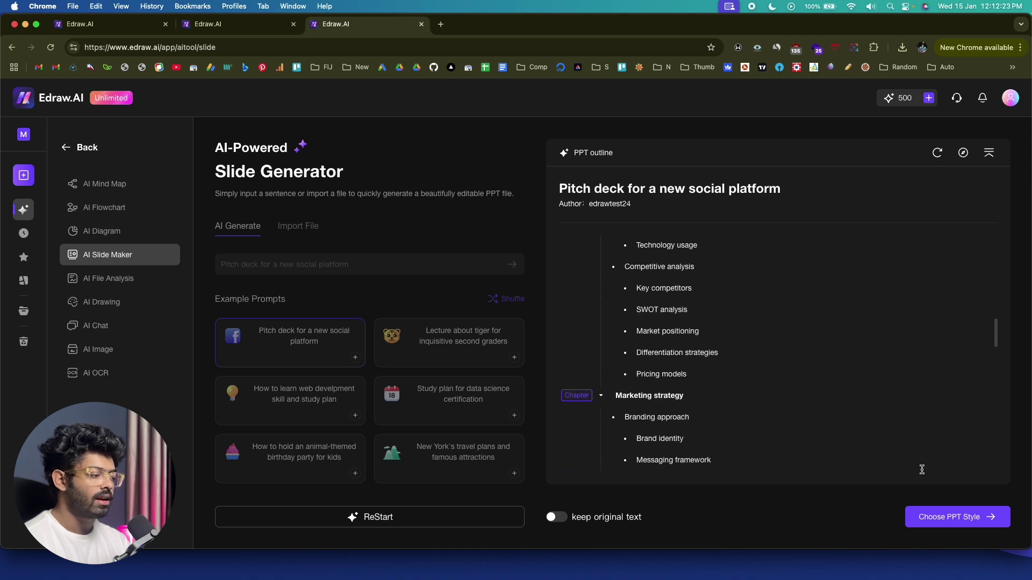
click(944, 516)
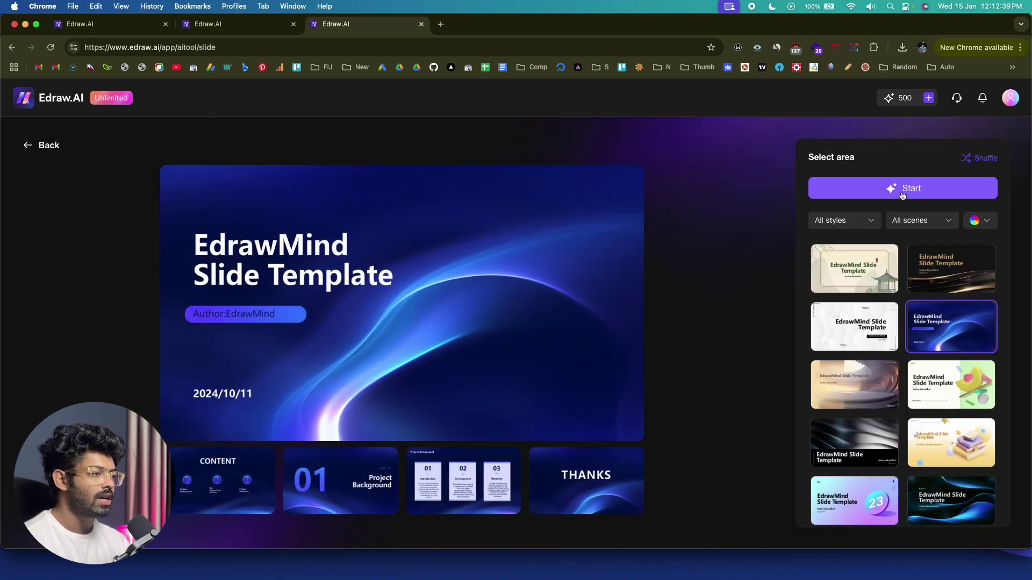
click(902, 190)
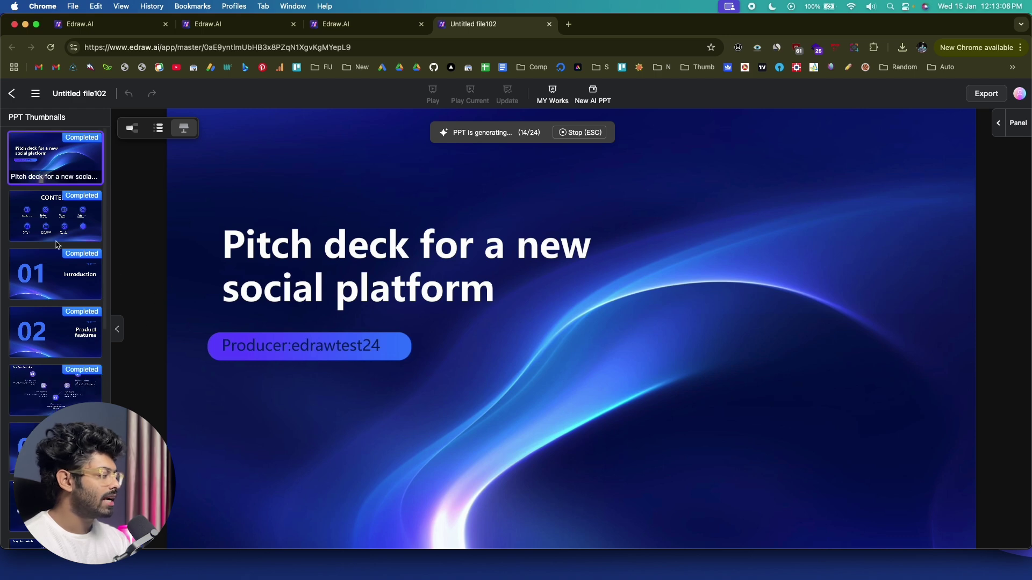
click(49, 226)
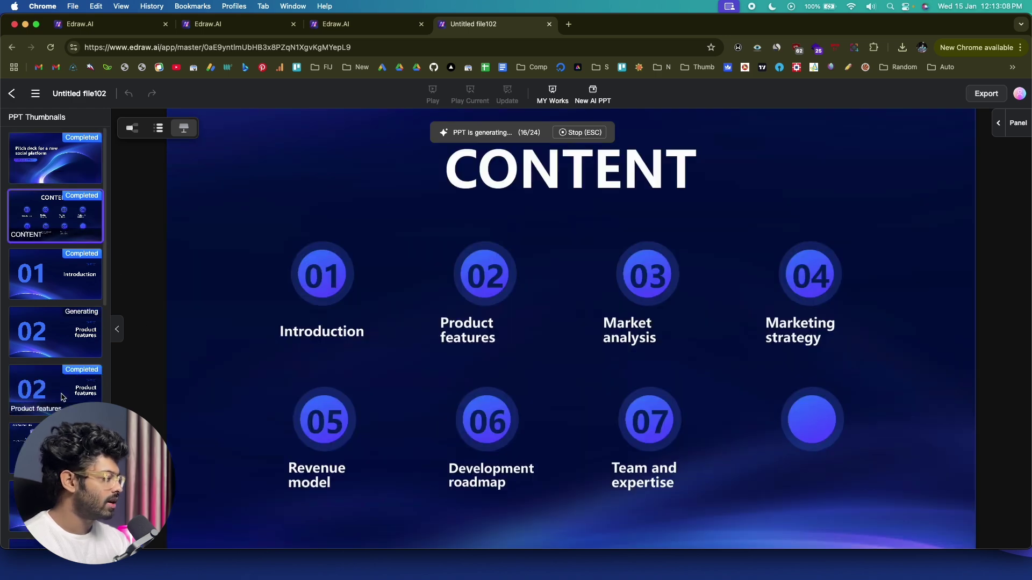
click(60, 355)
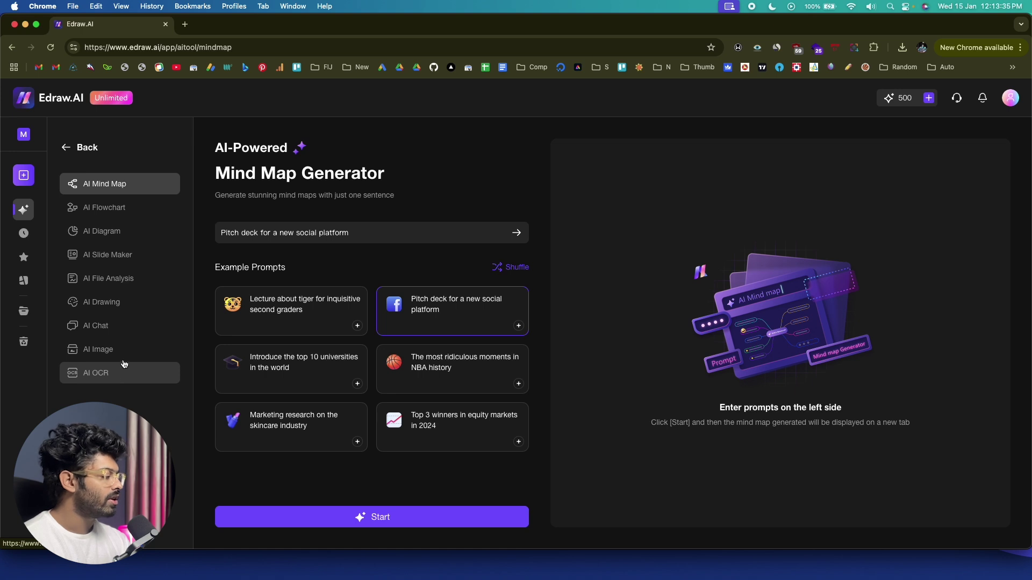
- Look through the AI Chat tool and the AI Drawing tool's prompt, image and style settings
click(98, 332)
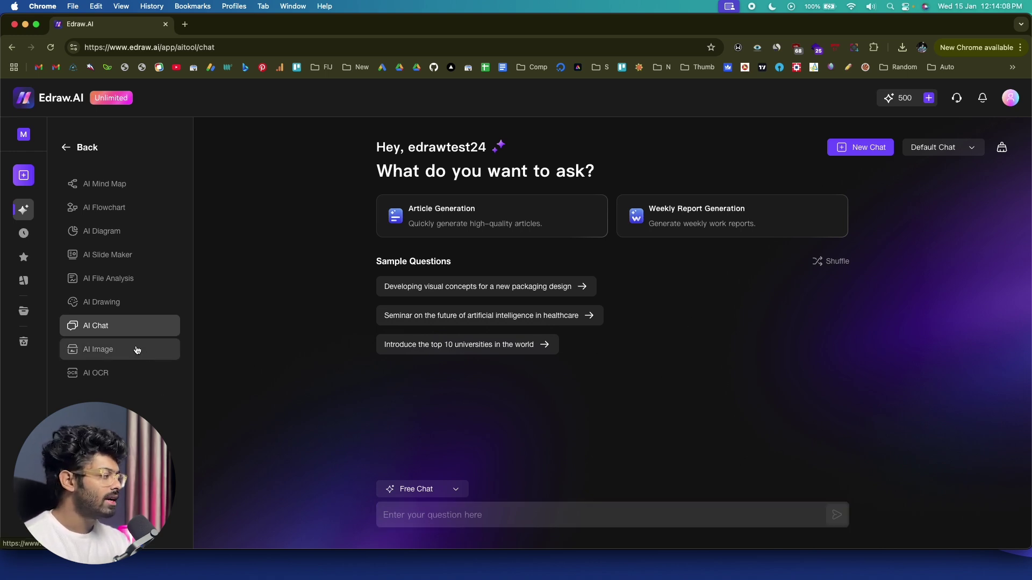
click(91, 304)
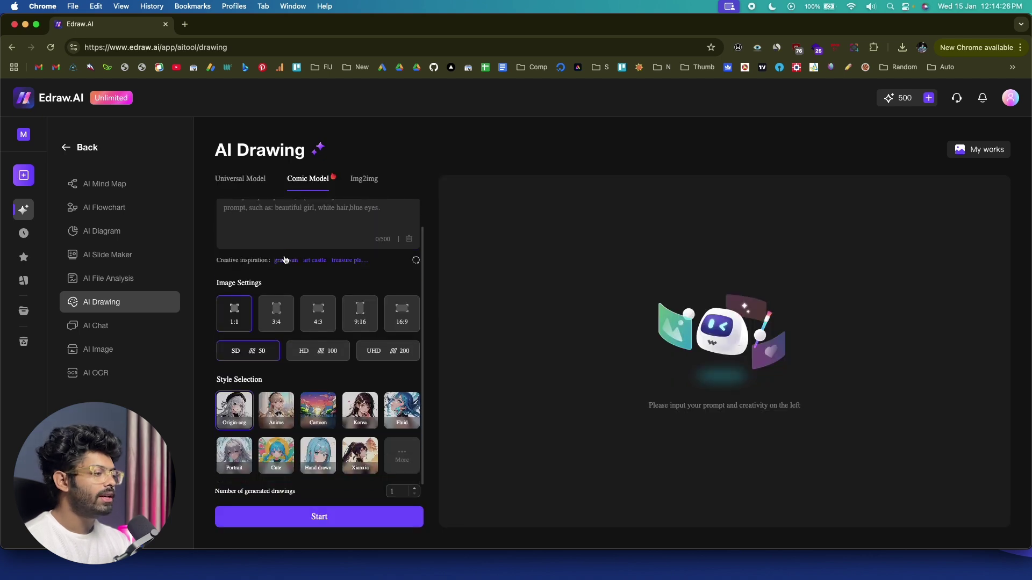
scroll(289, 276, up, 1)
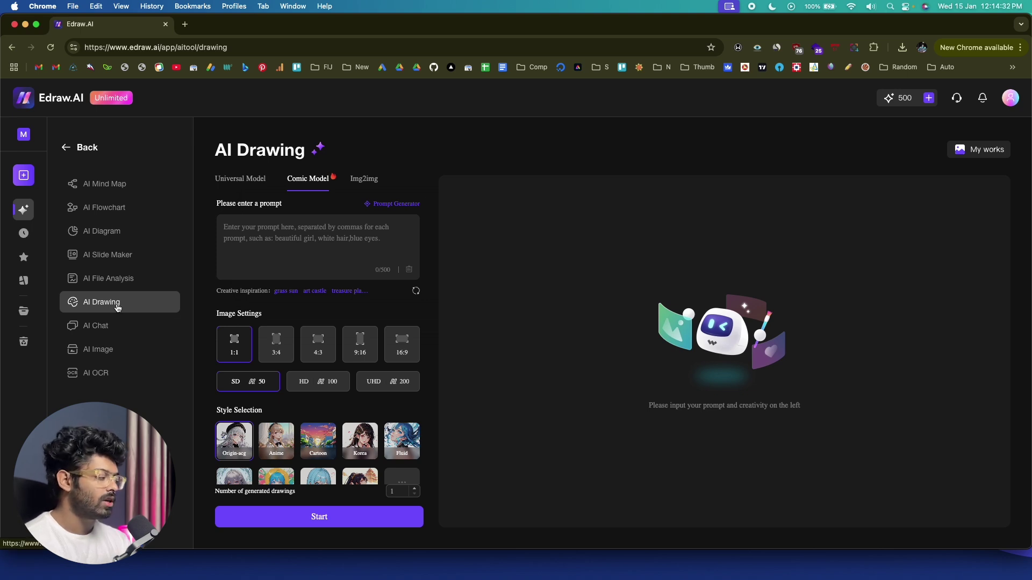
- Upload the book page screenshot to AI OCR, extract its text and select the whole extracted result
click(95, 375)
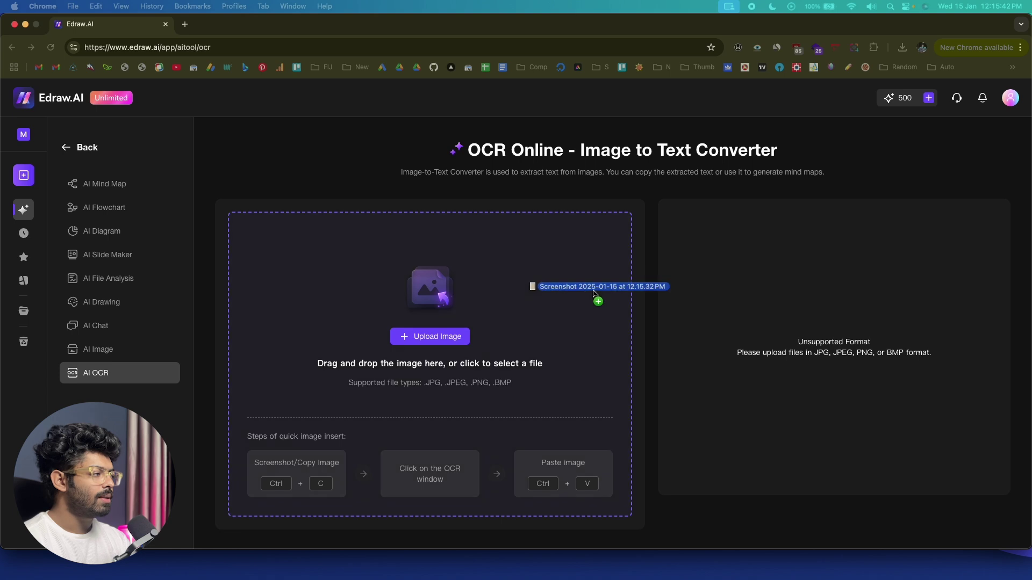
drag(594, 297, 507, 307)
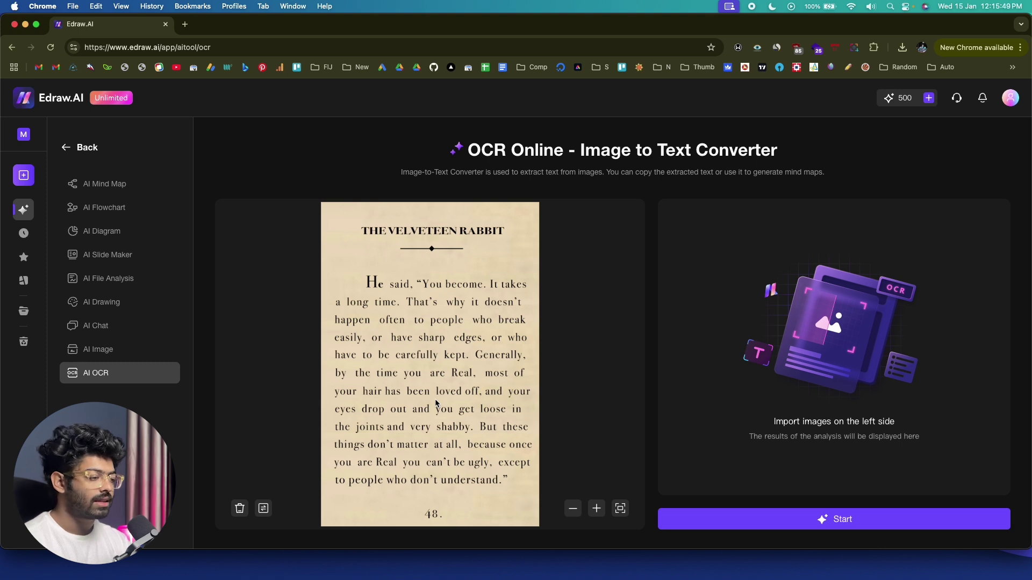
click(814, 522)
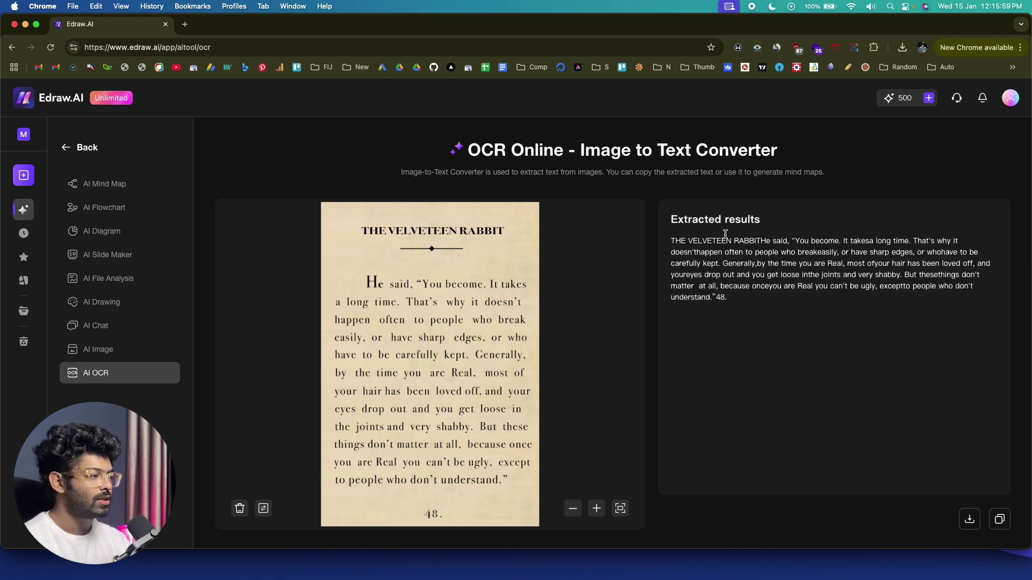
drag(669, 237, 769, 304)
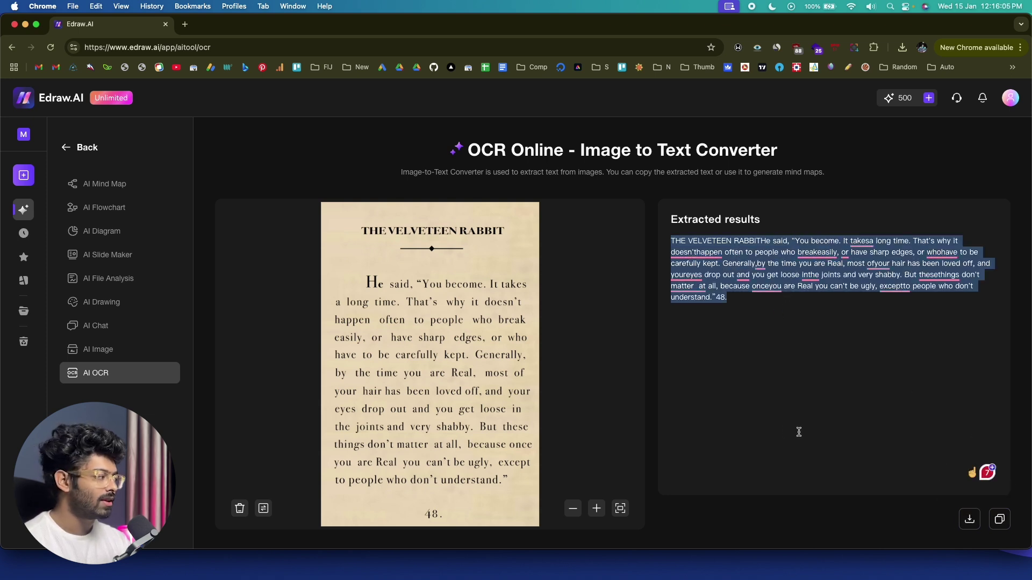
- Return to the home page and look through the recent documents and quick start options
click(23, 134)
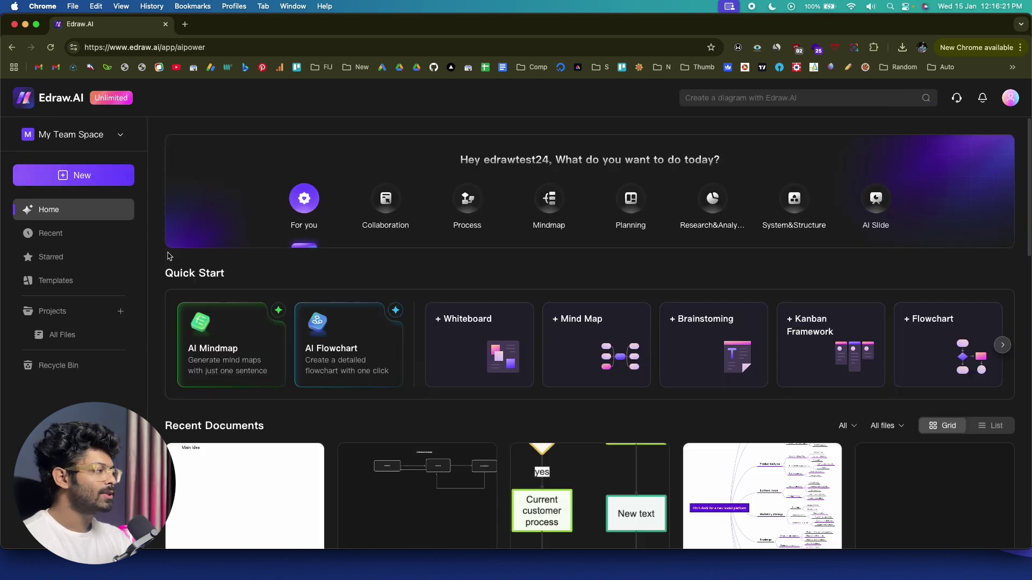
scroll(168, 256, down, 5)
scroll(168, 256, down, 5)
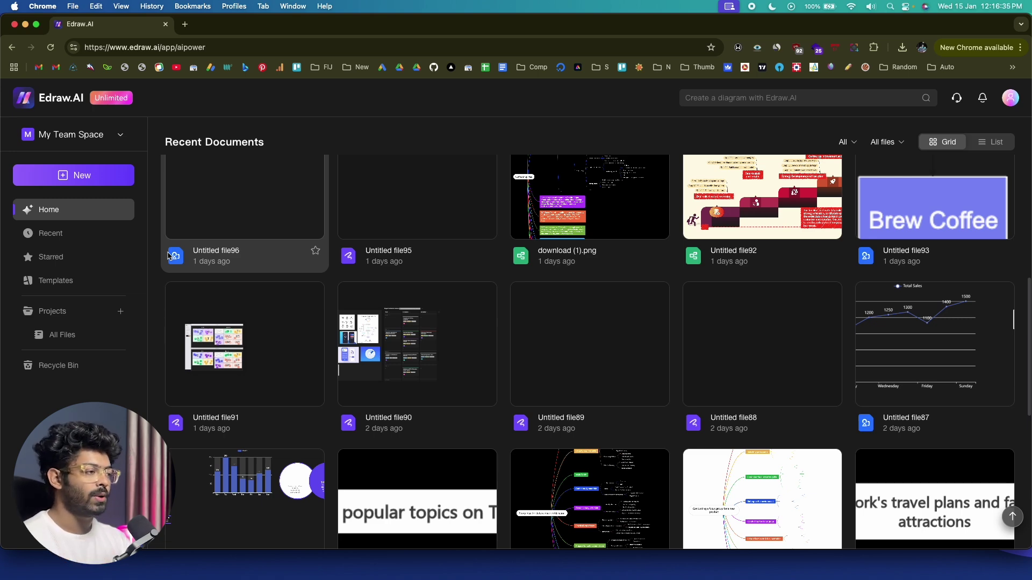
scroll(168, 256, up, 10)
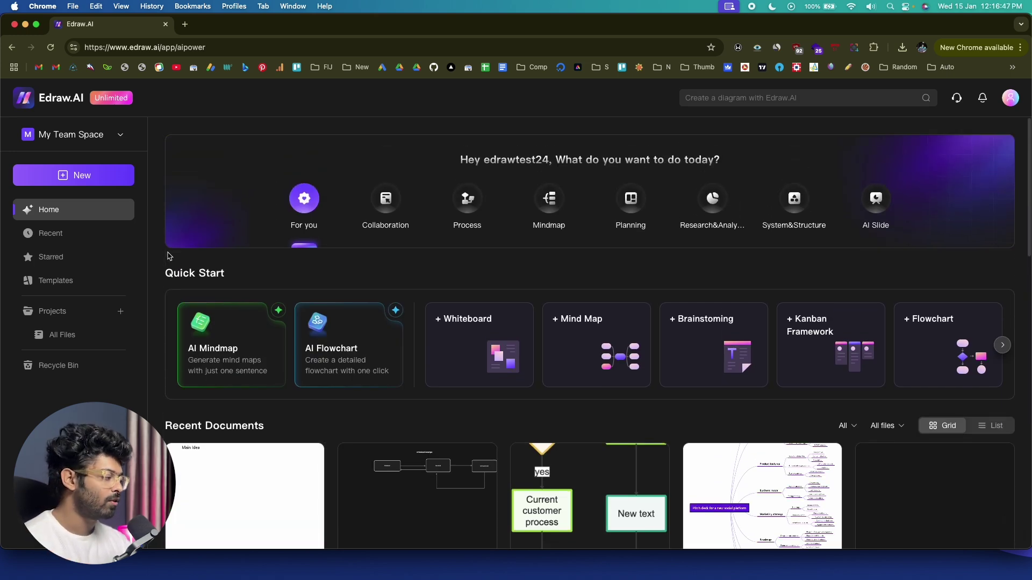
scroll(169, 269, down, 2)
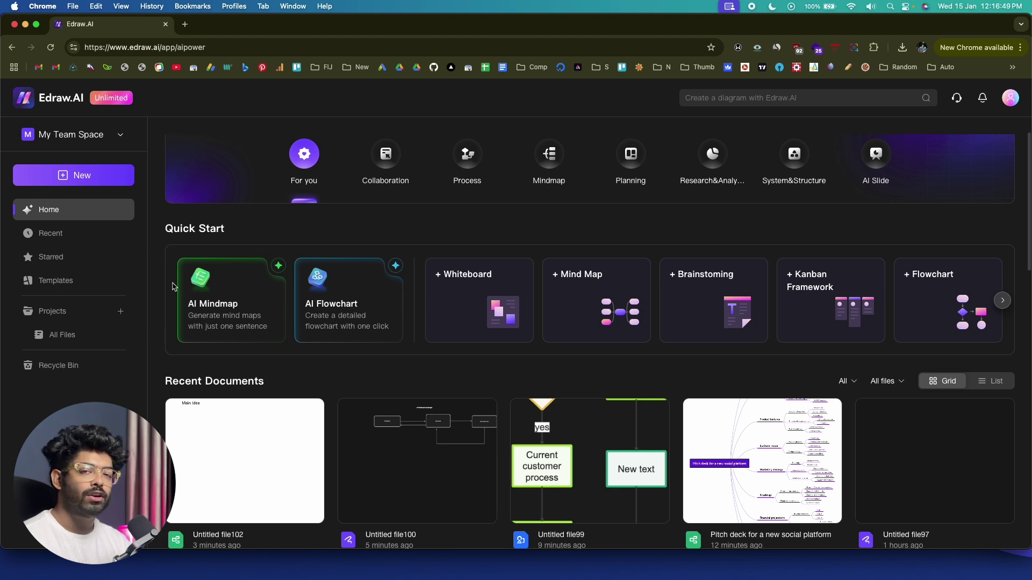